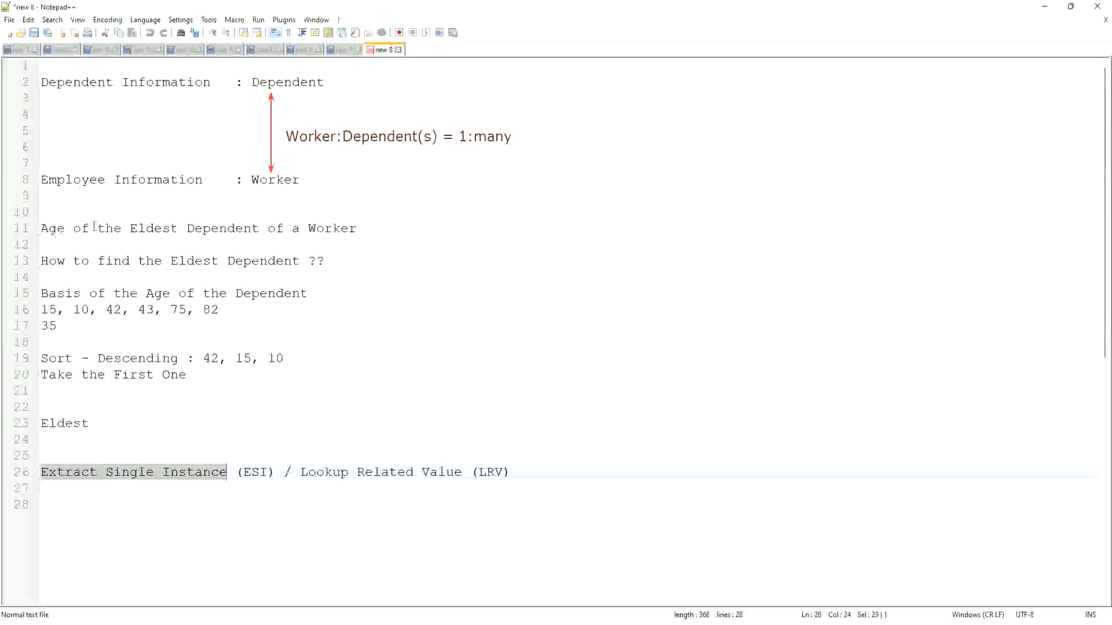
- Switch to Workday and start a proxy session acting as the selected worker
click(366, 228)
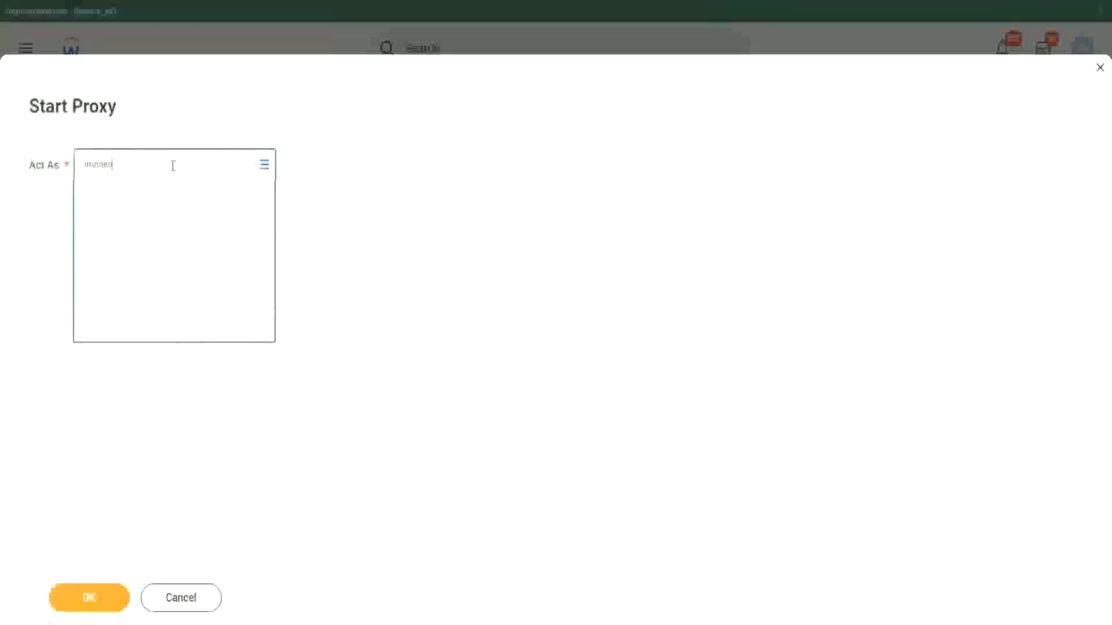
click(191, 203)
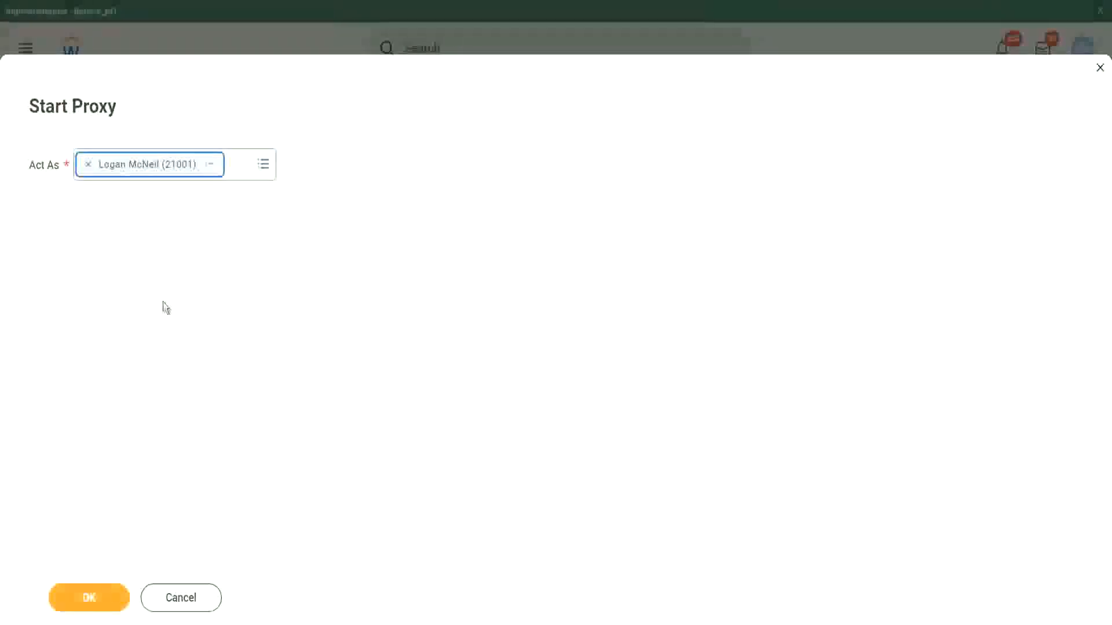
click(90, 600)
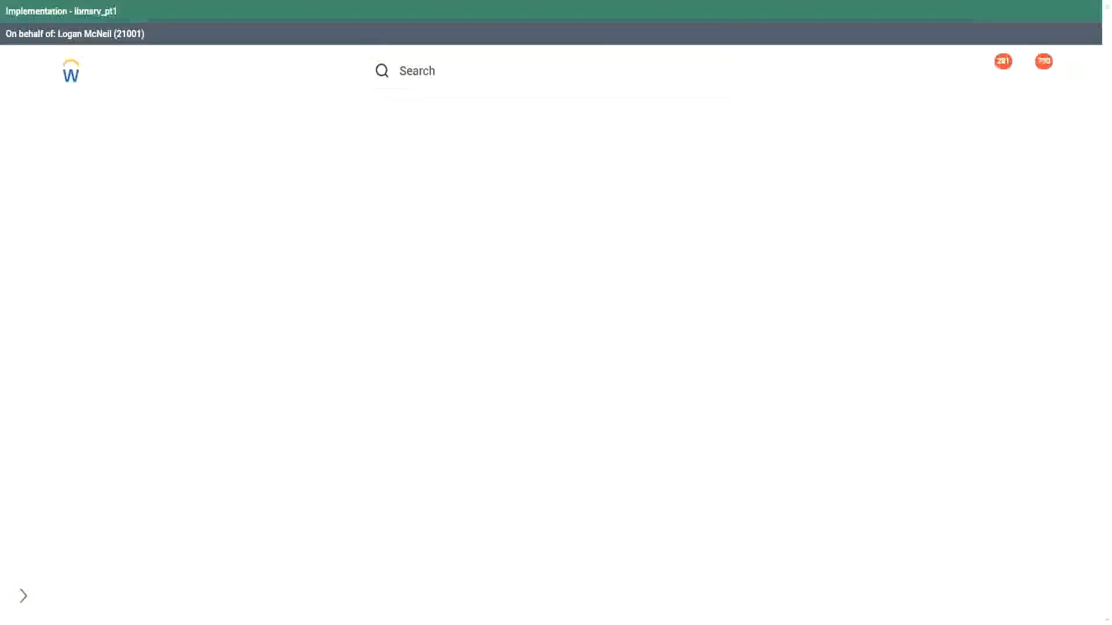
- Search for the WW Base Pay Details custom report definition with the search term rd: ww and open it
click(440, 73)
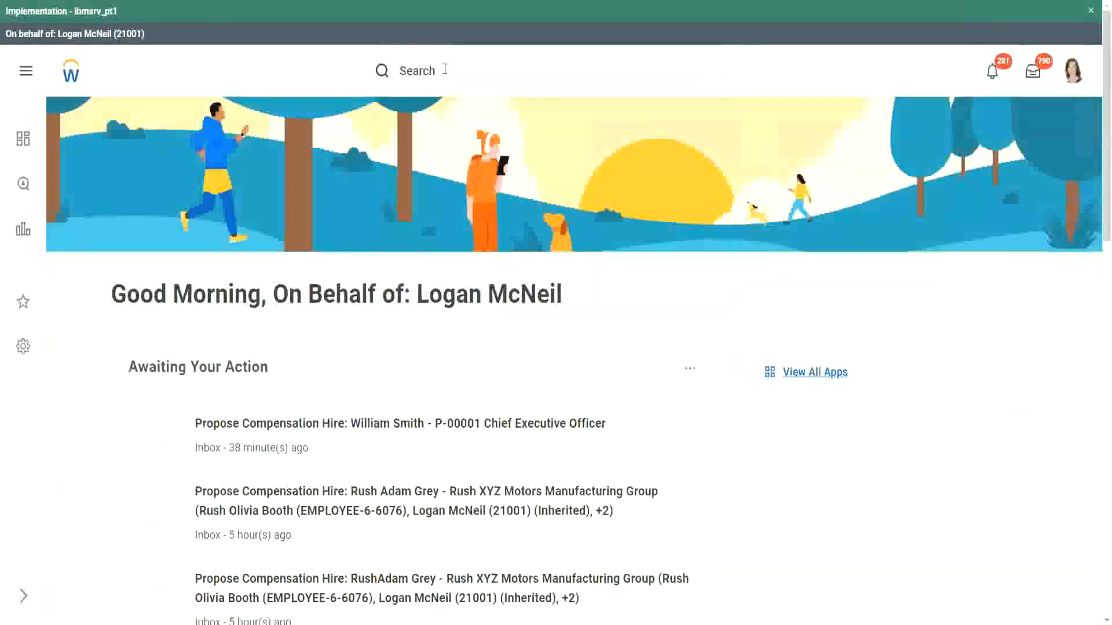
scroll(445, 70, down, 9)
scroll(424, 84, up, 9)
scroll(419, 77, up, 1)
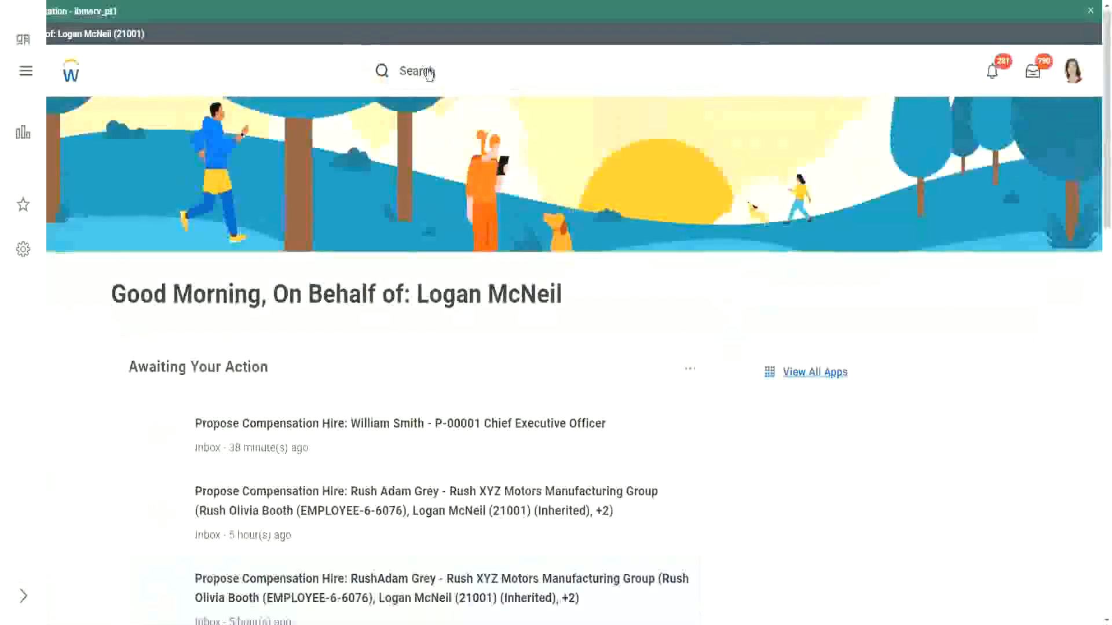
click(461, 70)
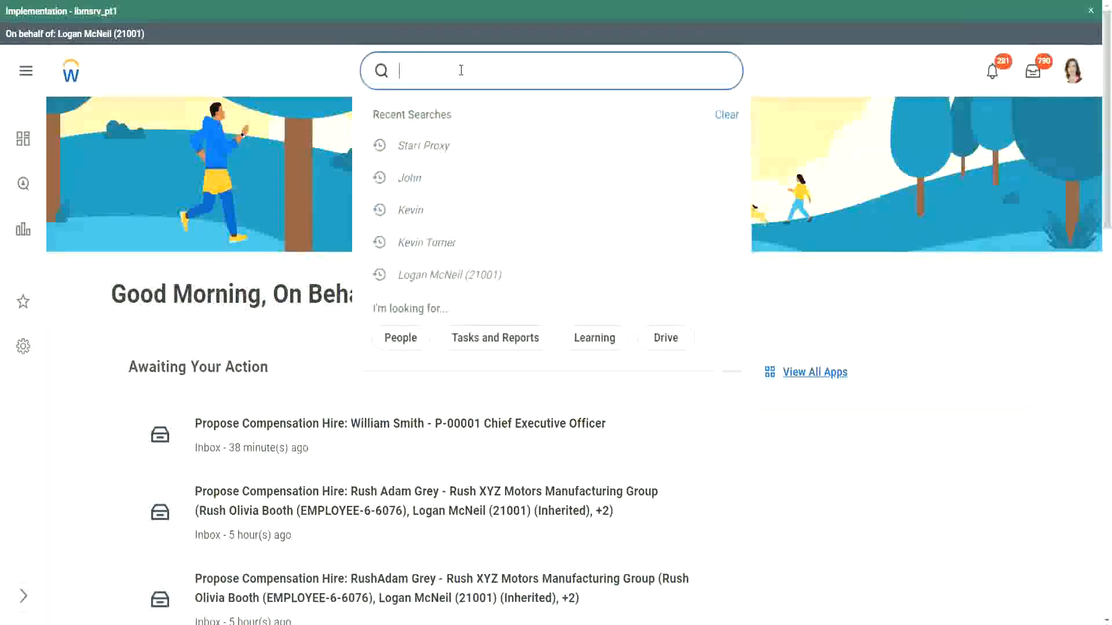
text(rd: ww)
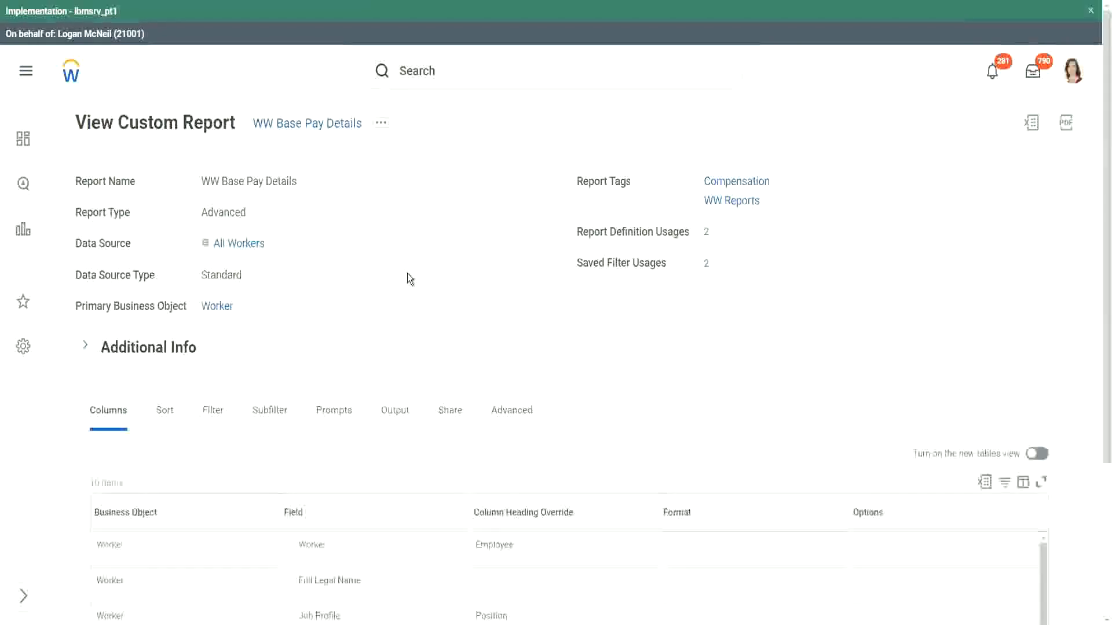
- Review the report's columns, then run the WW Base Pay Details report with the default hire date prompts
scroll(407, 273, down, 3)
scroll(408, 280, down, 2)
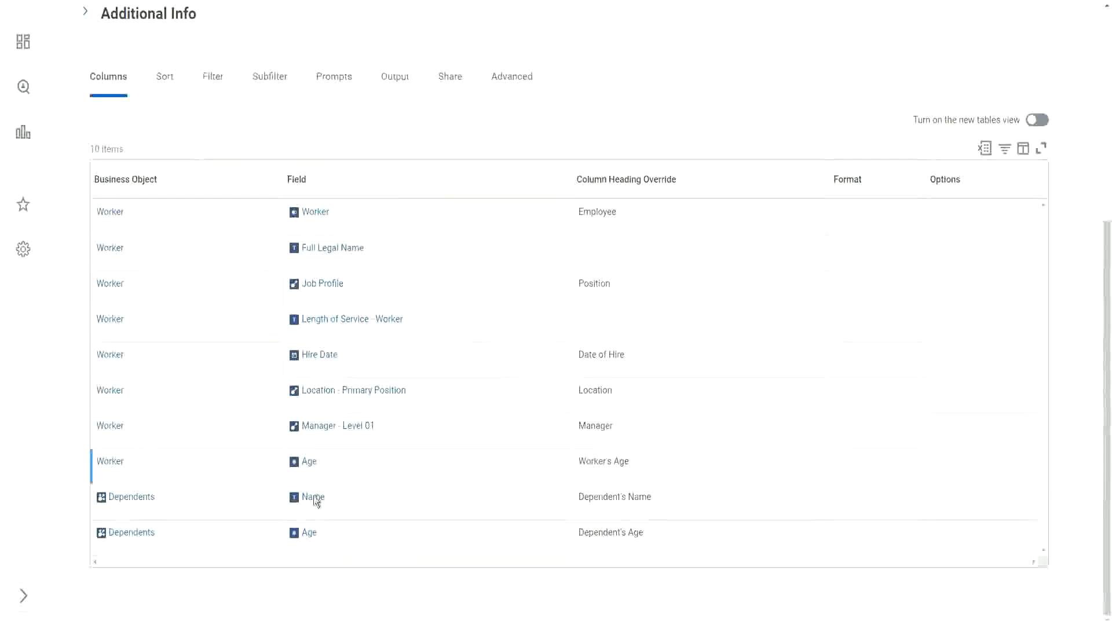
scroll(472, 418, up, 1)
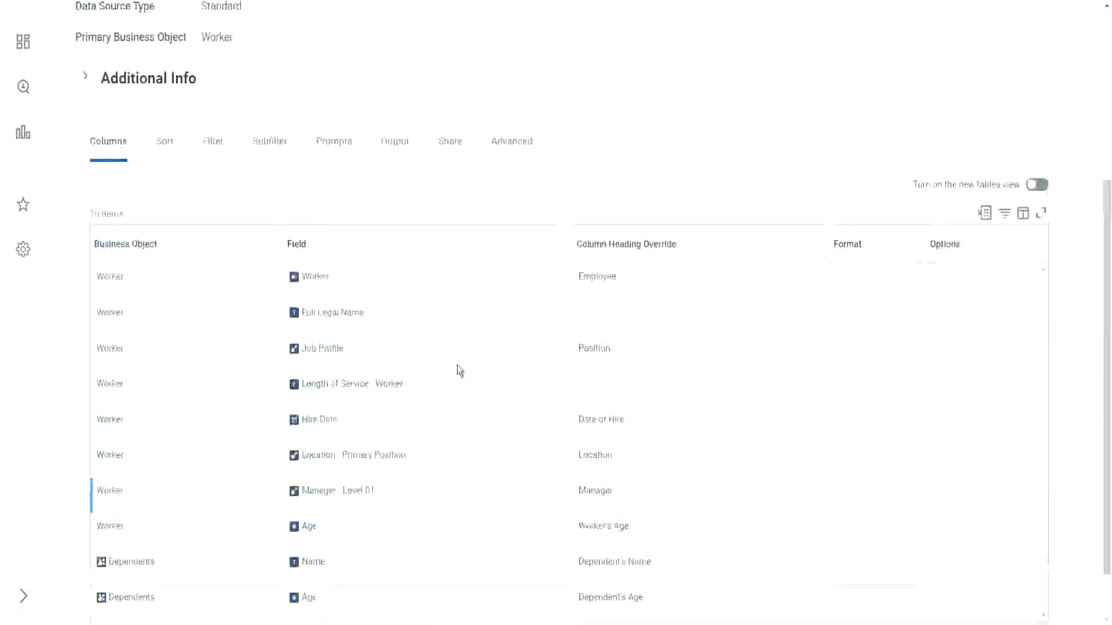
scroll(459, 370, up, 4)
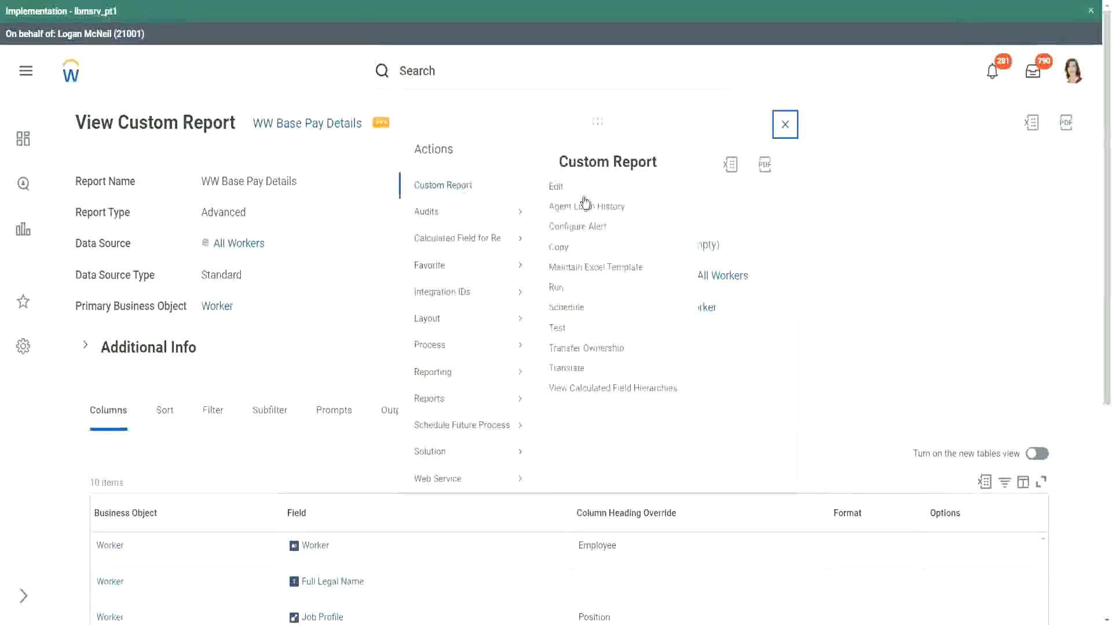
click(557, 295)
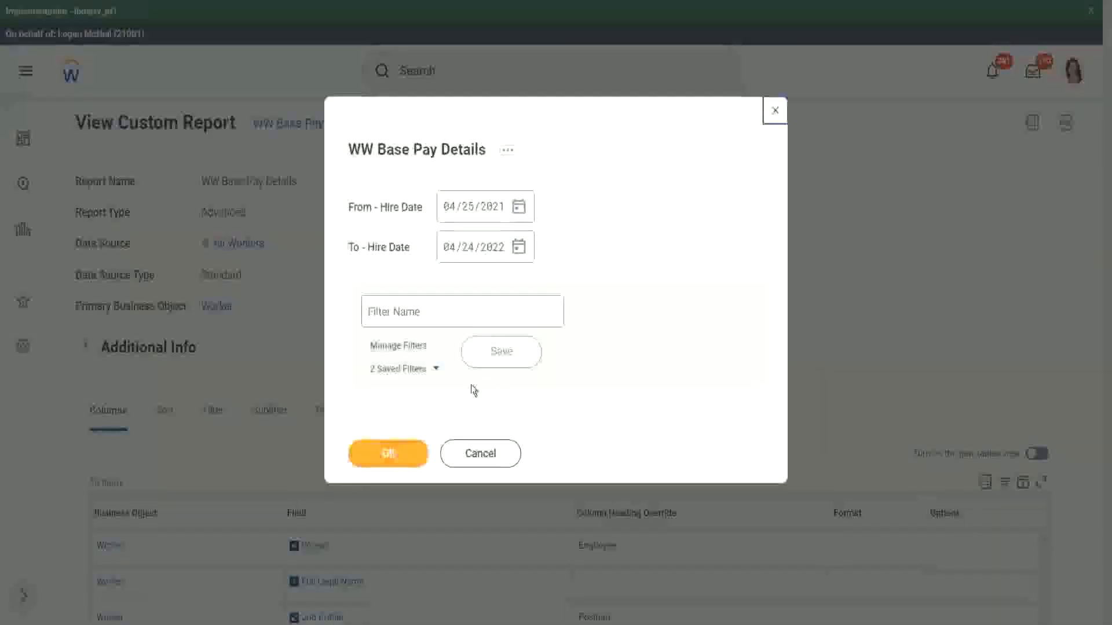
click(437, 371)
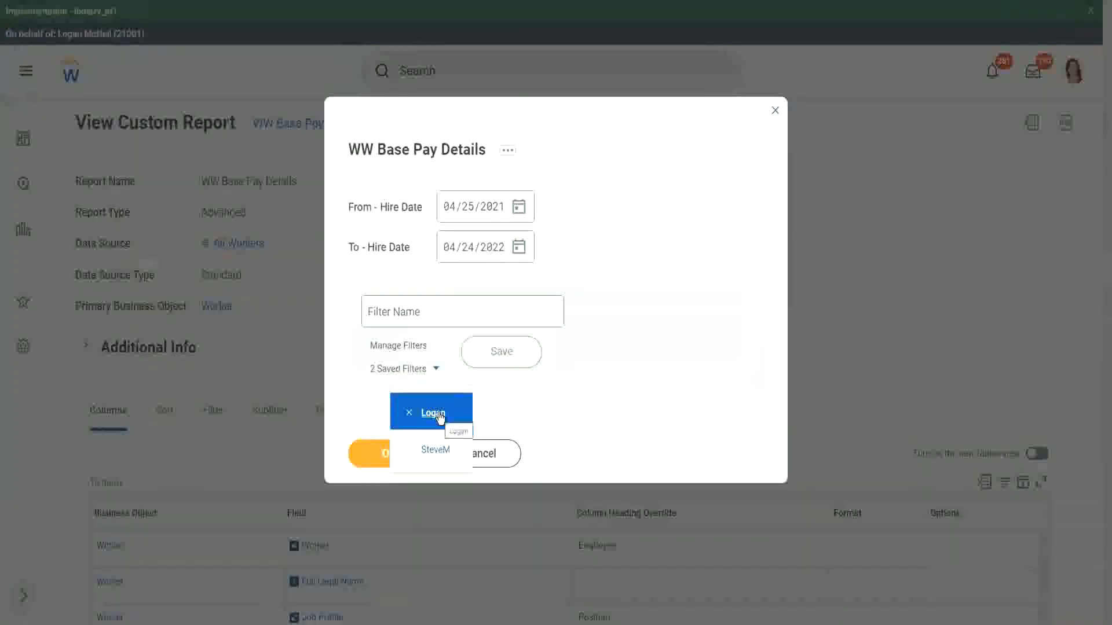
click(634, 190)
click(400, 454)
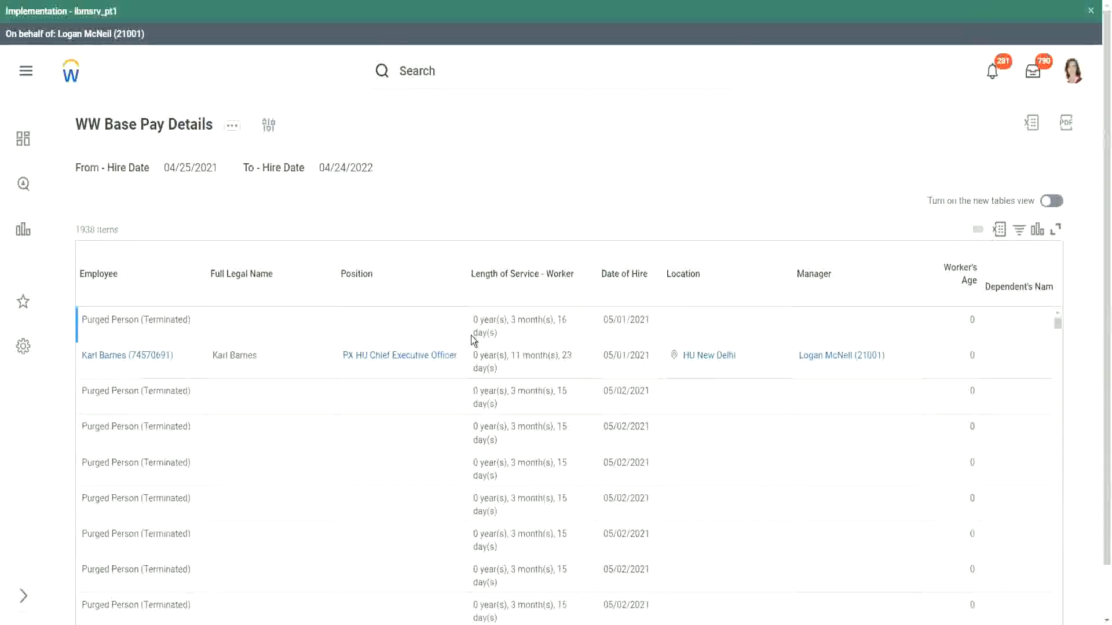
- Scroll through the report results to examine the worker's age and dependents columns
scroll(369, 347, down, 5)
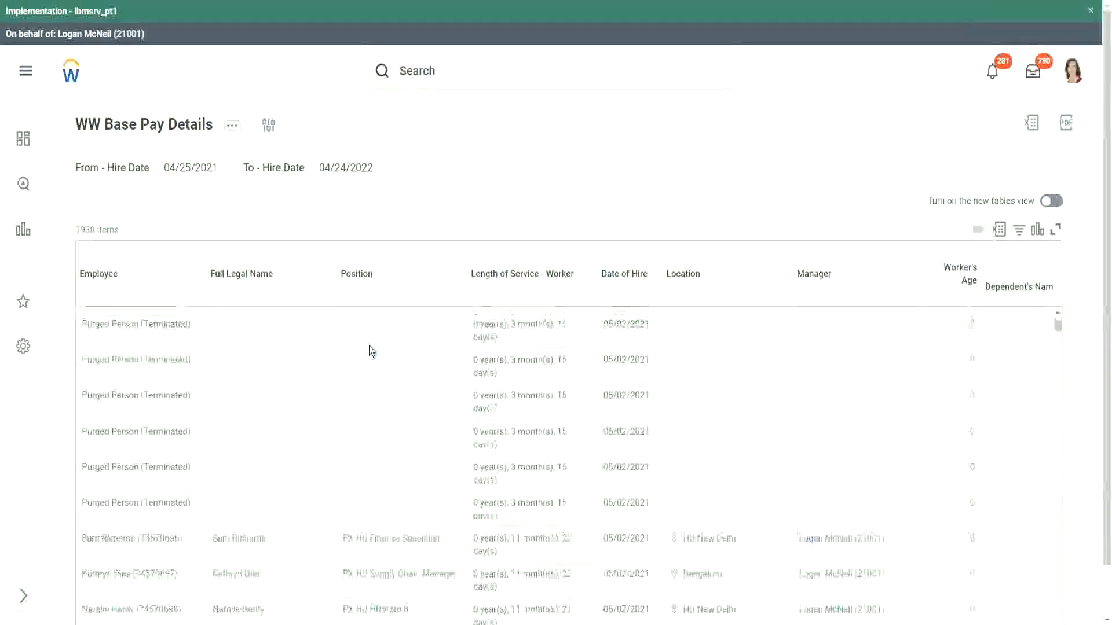
scroll(369, 346, down, 5)
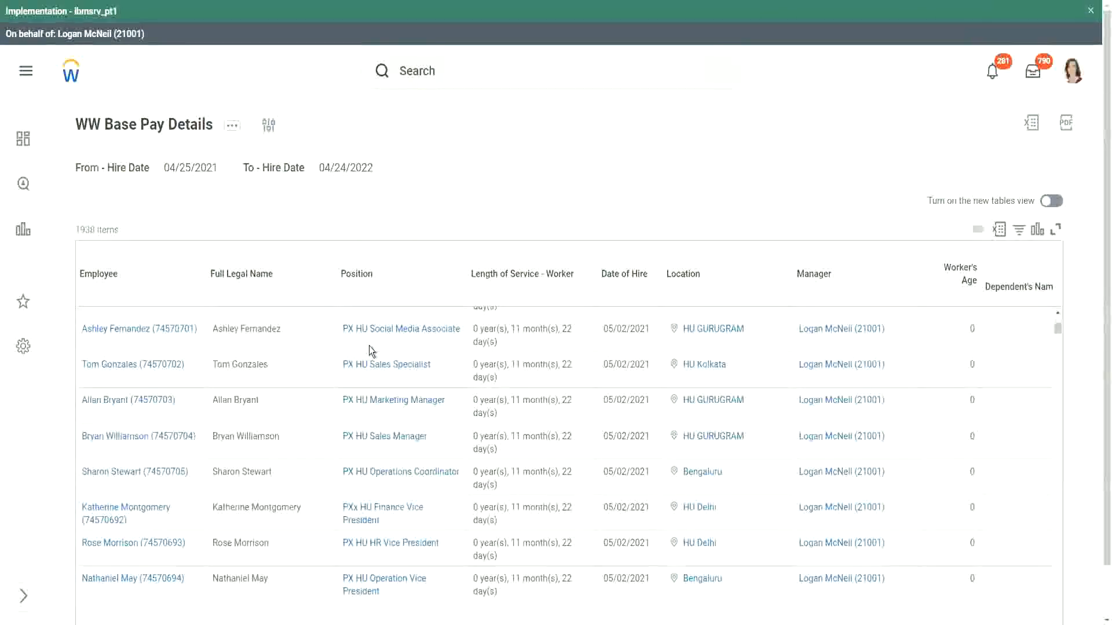
scroll(370, 345, down, 3)
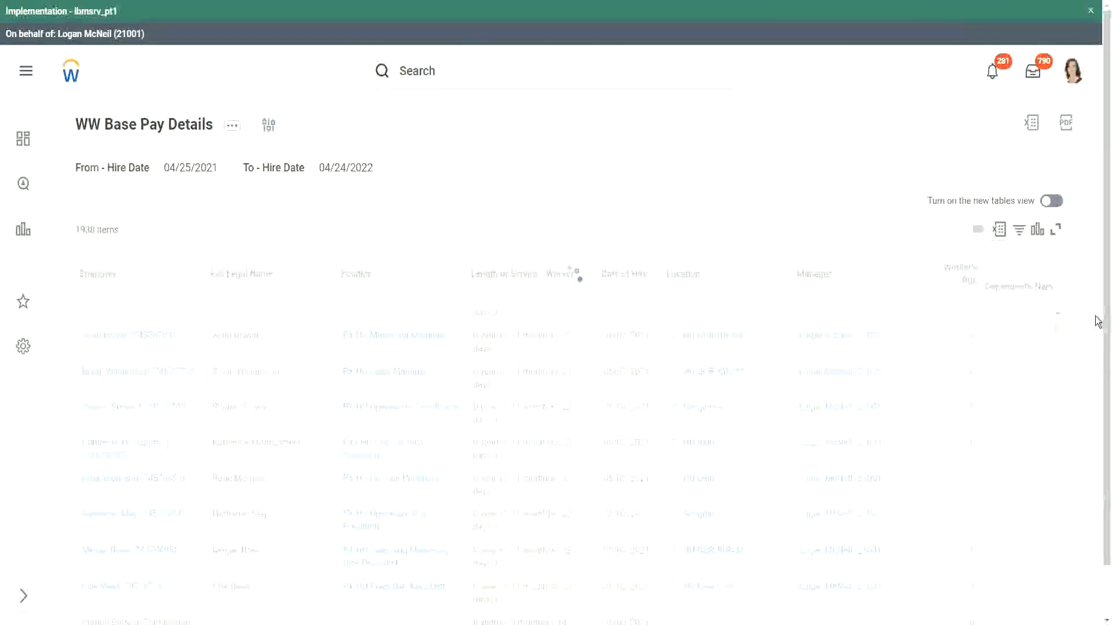
scroll(1095, 517, down, 1)
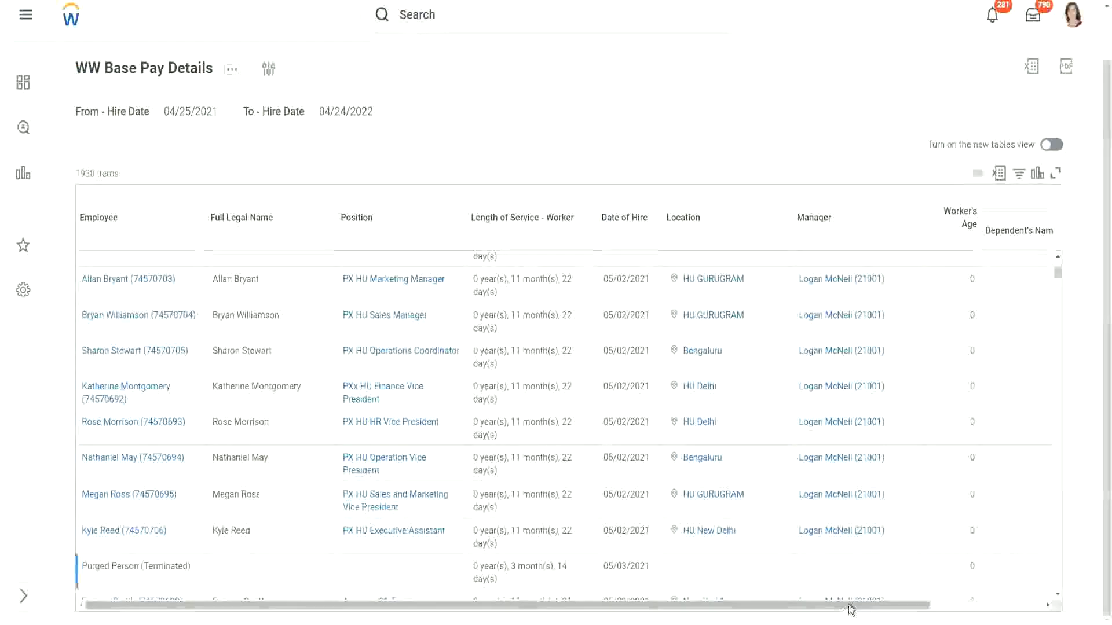
drag(843, 616, 958, 367)
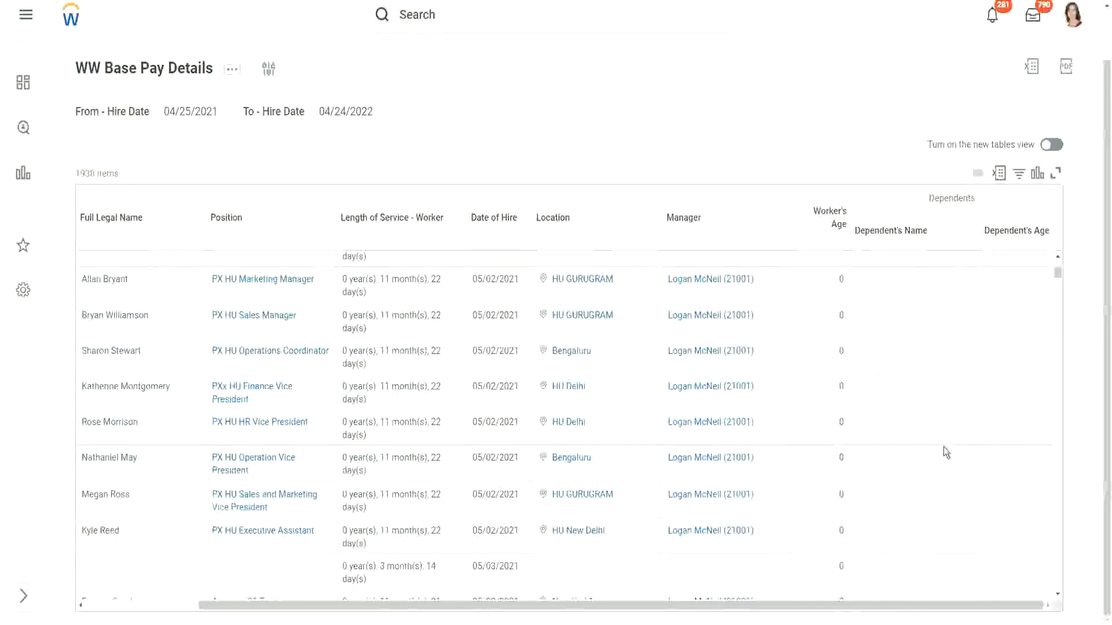
scroll(987, 398, down, 1)
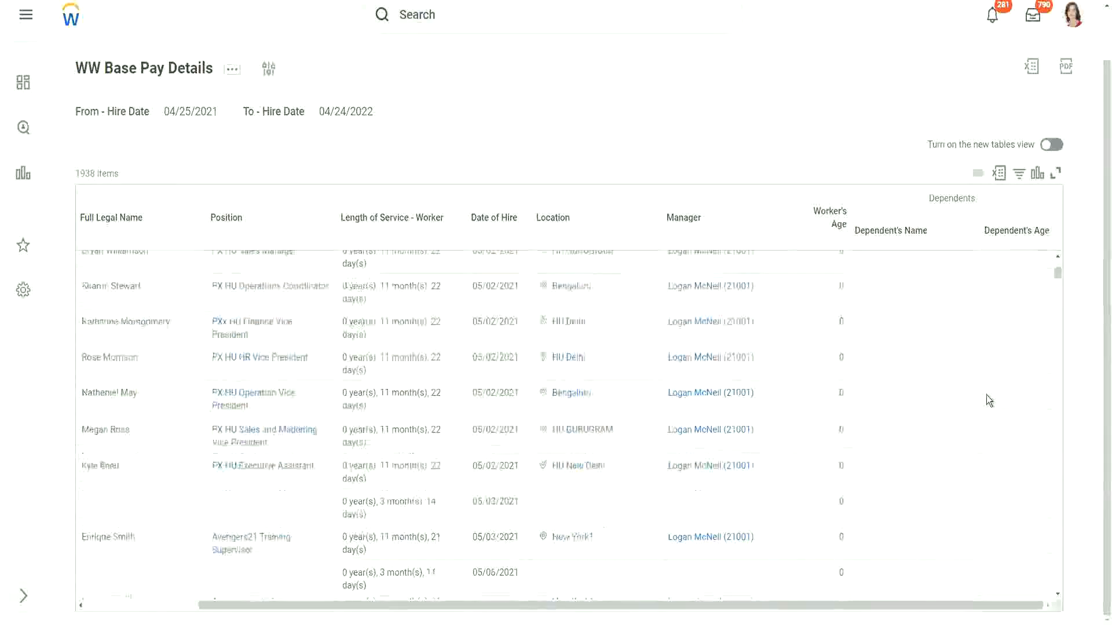
scroll(985, 395, down, 7)
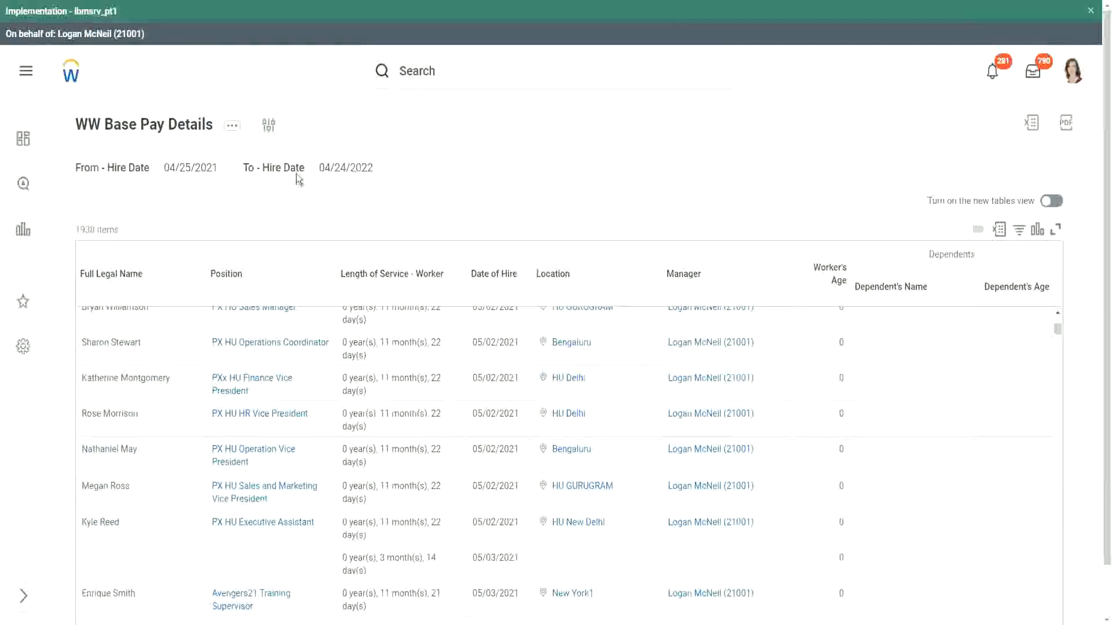
- Rerun the report with the hire date range from 01/01/2000 to 12/31/2000
click(269, 126)
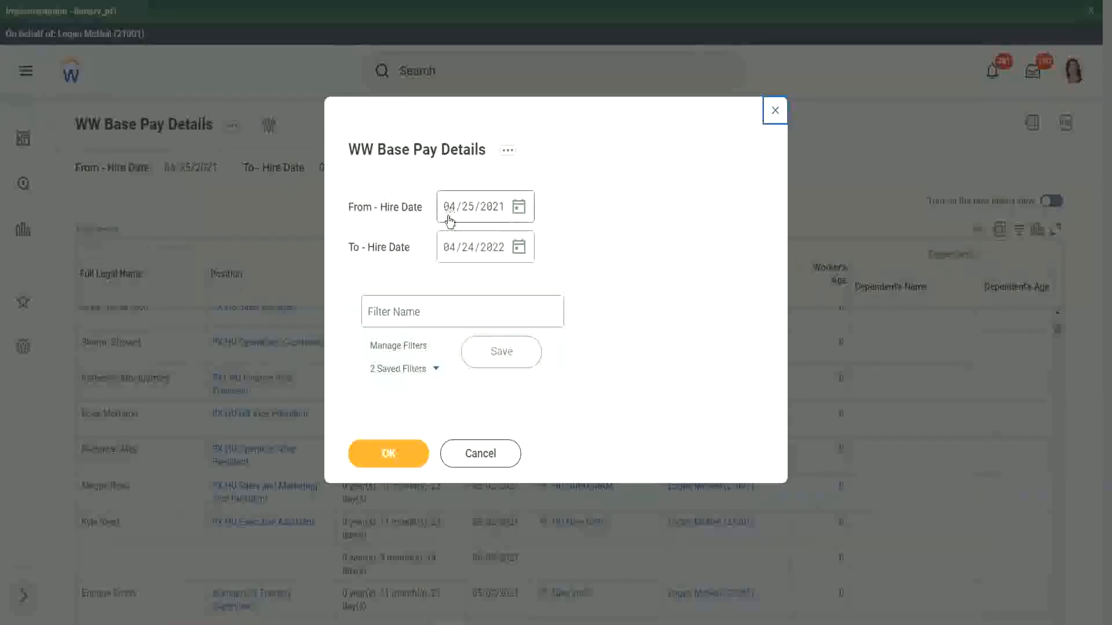
click(450, 216)
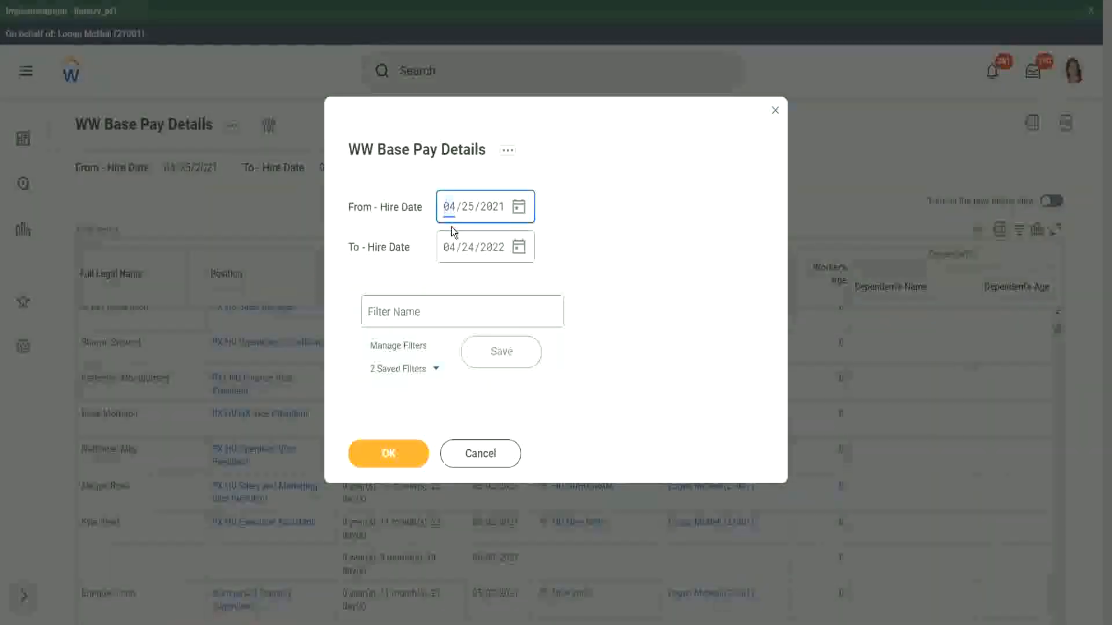
text(01/01/2000)
key(Tab)
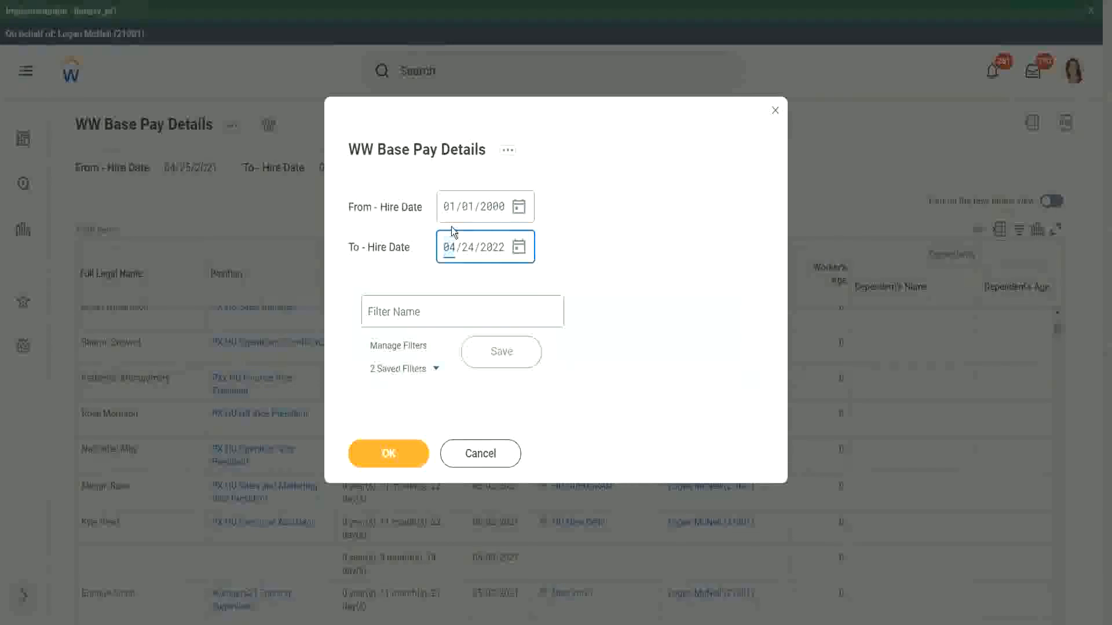
text(12312000)
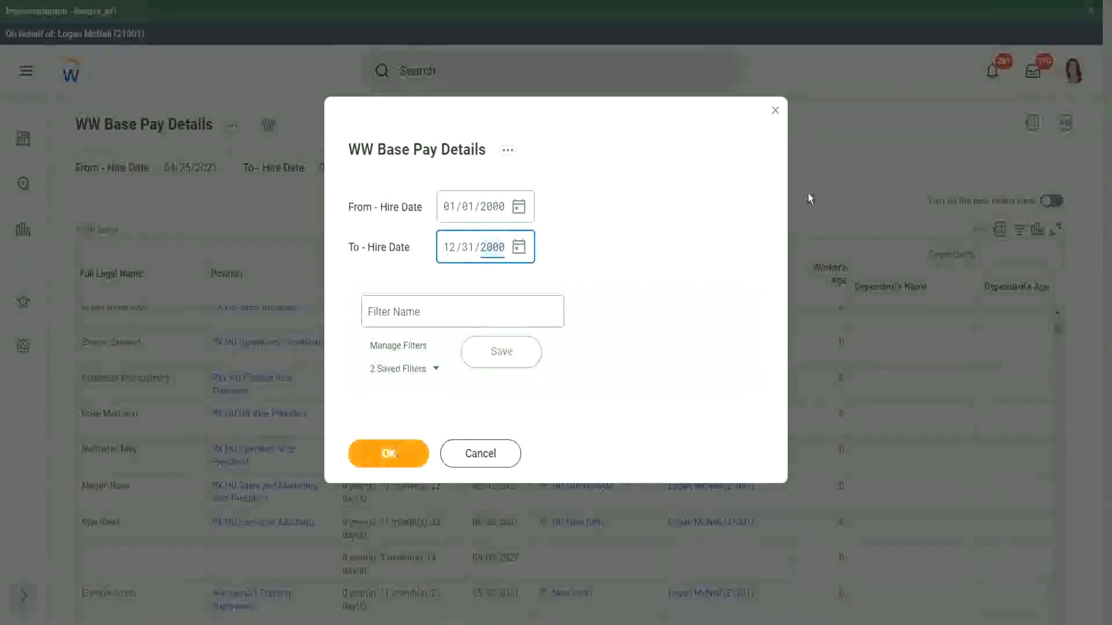
key(Return)
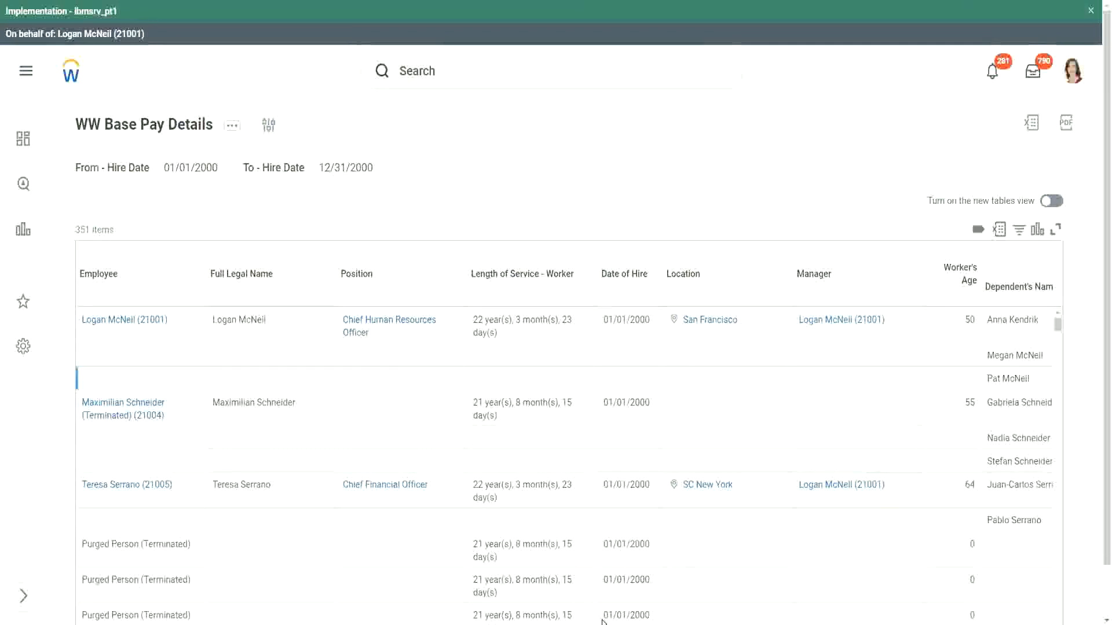
- Scroll the results to the Dependents columns and highlight each dependent's age for one worker
scroll(1097, 537, down, 1)
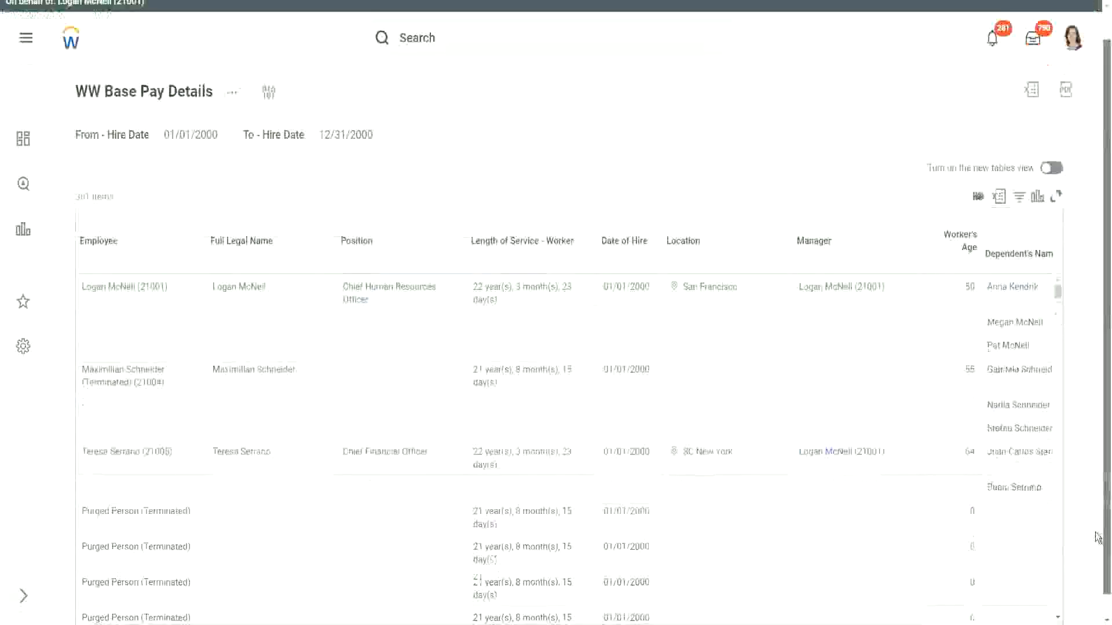
drag(881, 606, 980, 618)
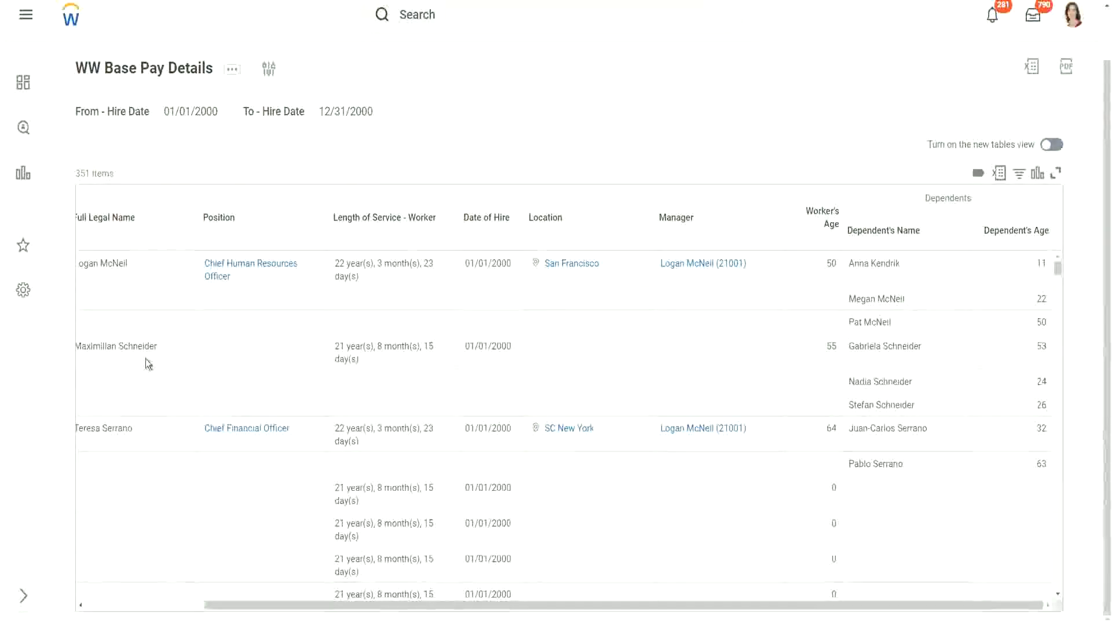
drag(158, 344, 93, 346)
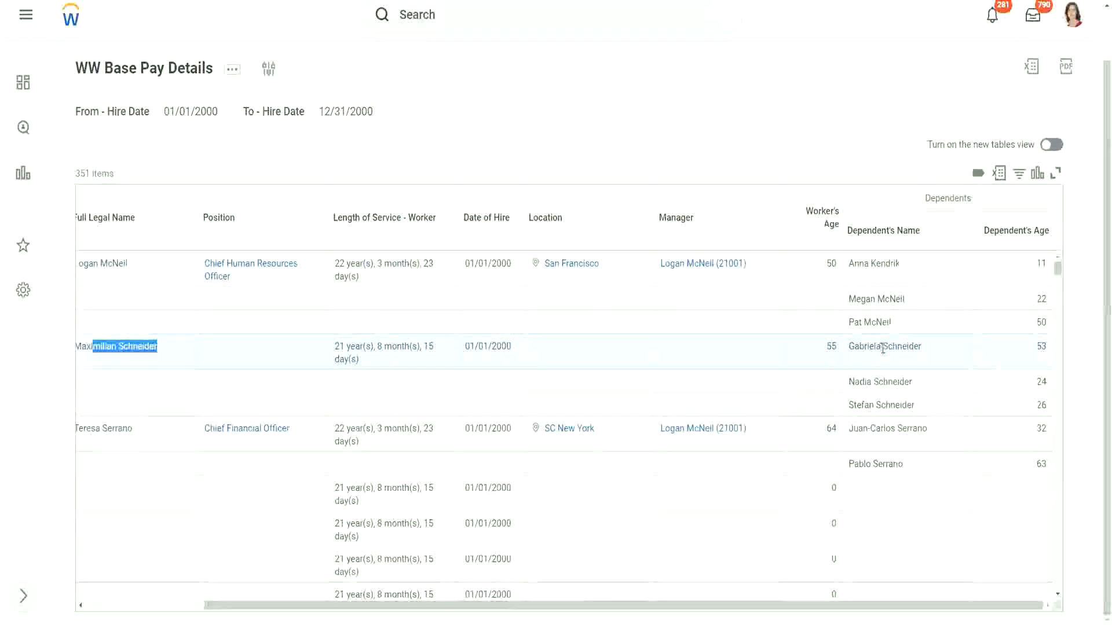
click(879, 379)
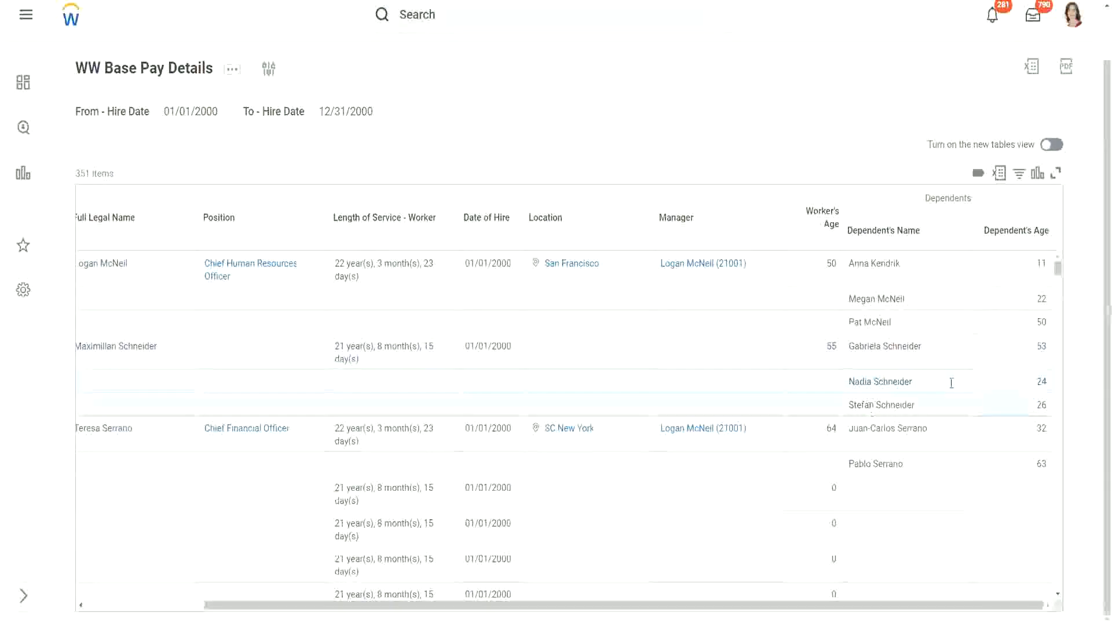
double_click(1040, 346)
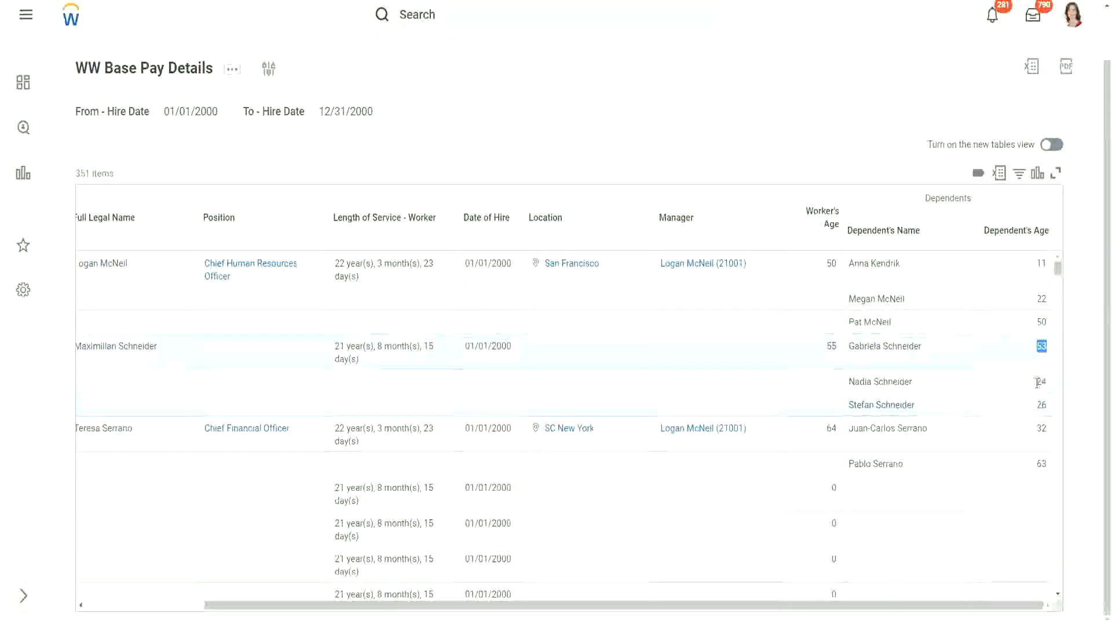
double_click(1040, 382)
double_click(1040, 405)
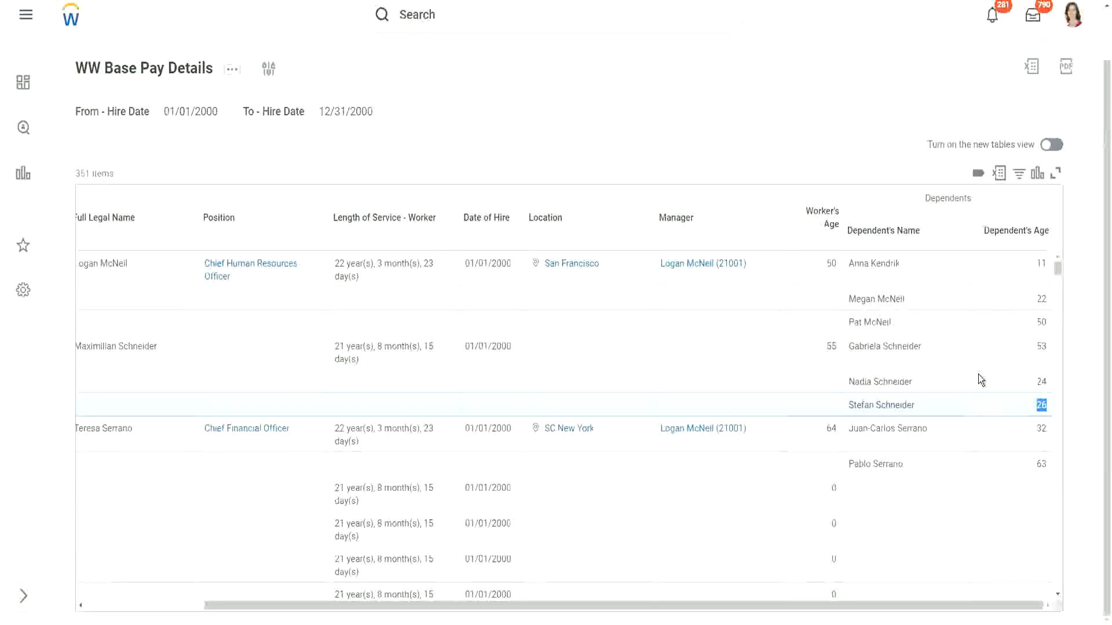
- Scroll through the remaining result rows and columns to compare workers' dependents' ages
scroll(969, 380, down, 3)
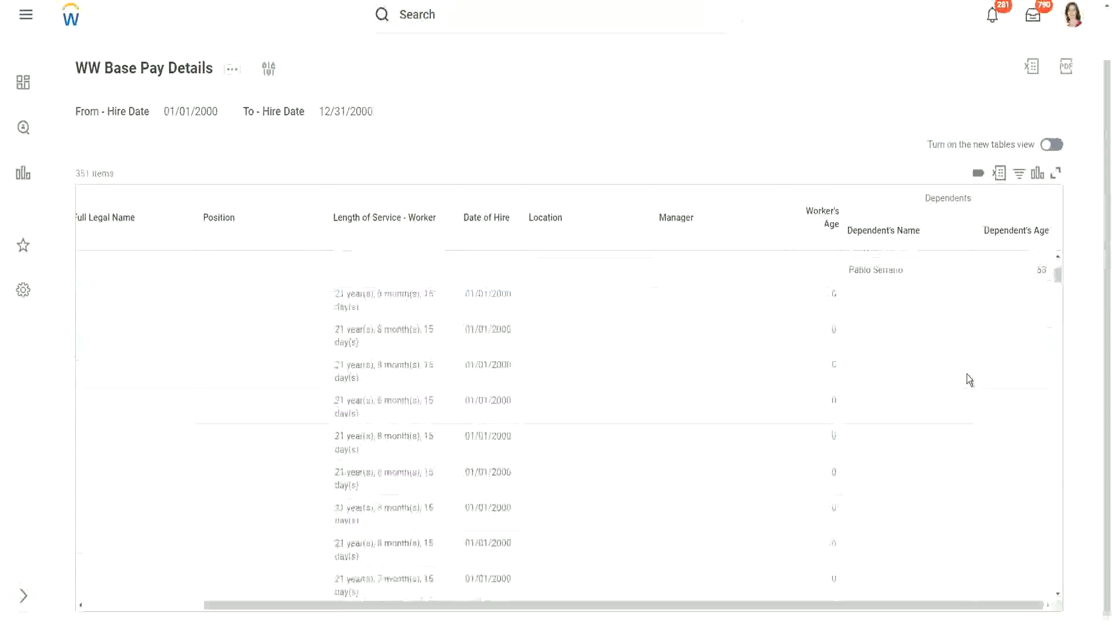
scroll(967, 376, down, 3)
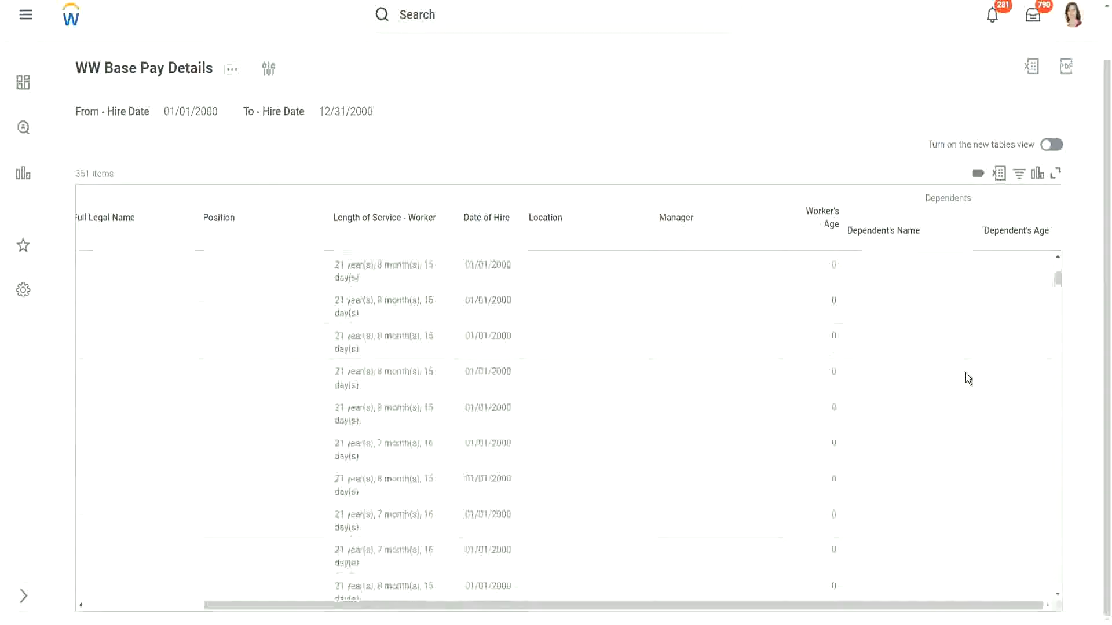
scroll(964, 373, up, 6)
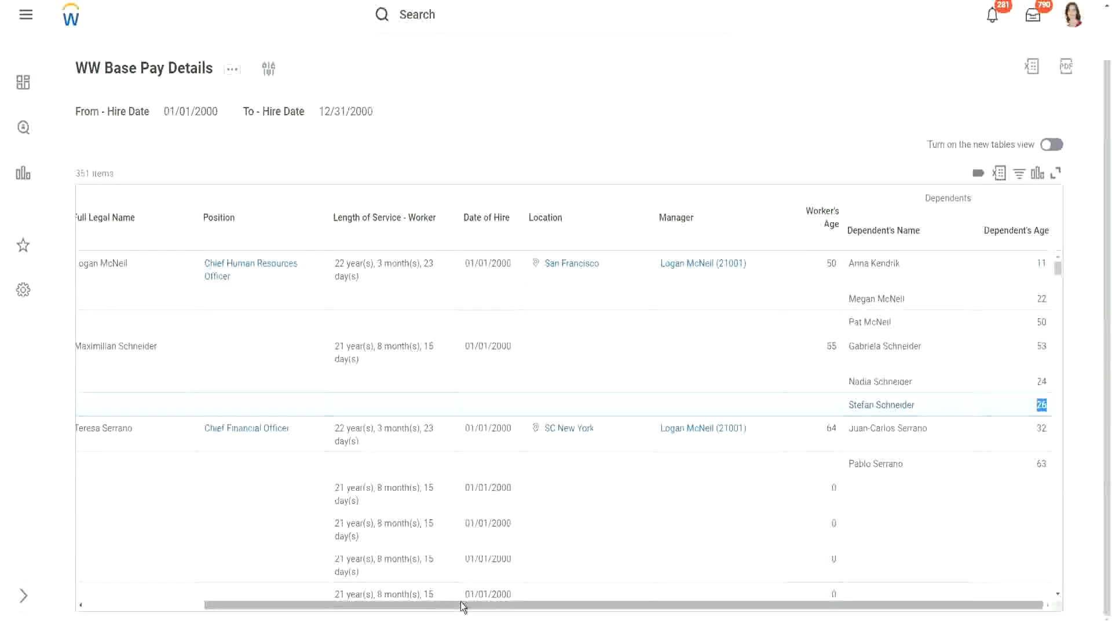
drag(449, 607, 257, 621)
drag(413, 614, 551, 613)
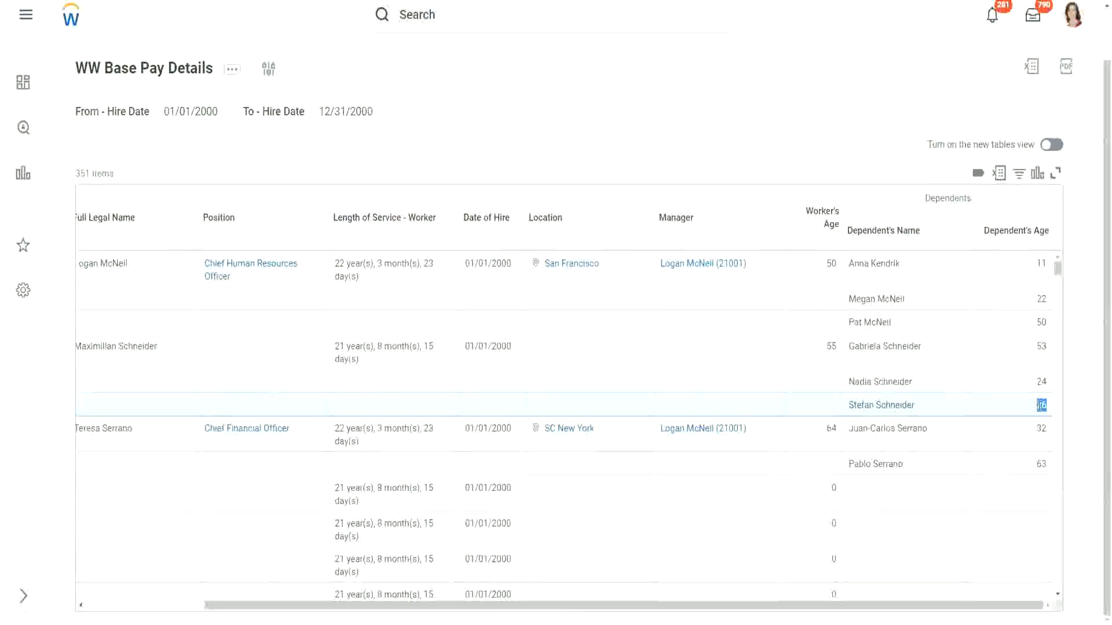
- Highlight dependents' names and ages in the report results to compare each worker's dependents
click(1042, 405)
drag(1052, 399, 1039, 404)
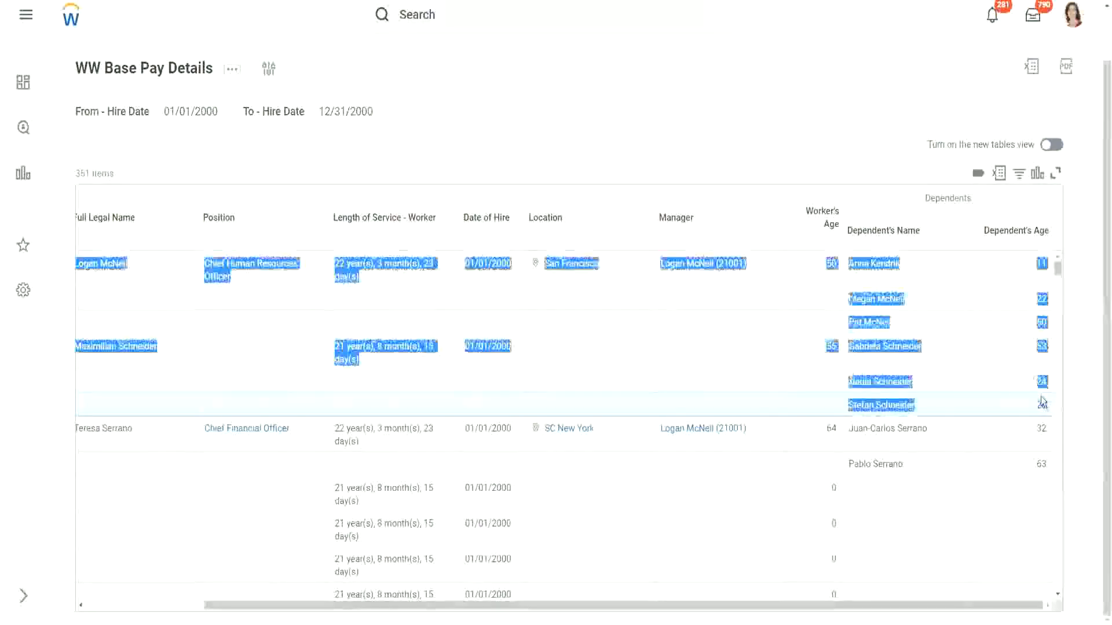
click(1010, 386)
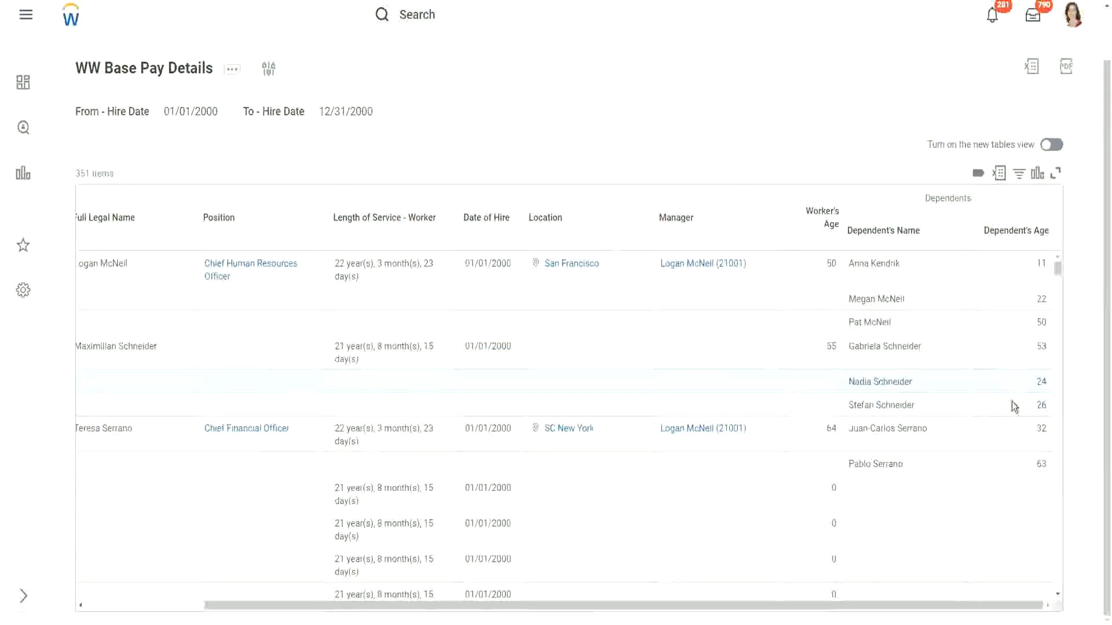
double_click(1041, 404)
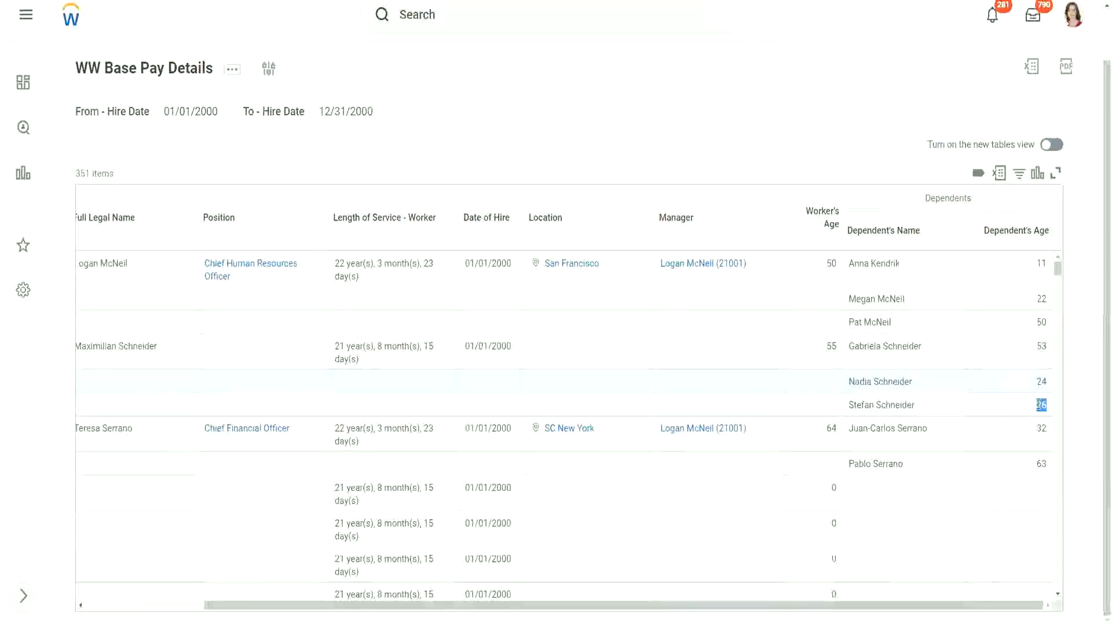
scroll(958, 409, down, 2)
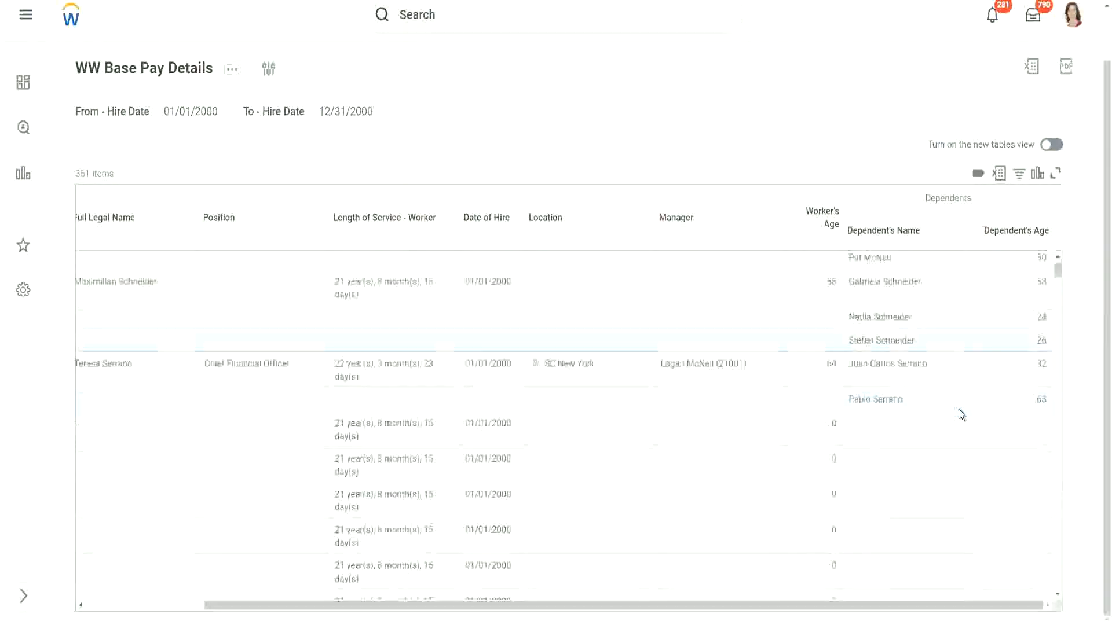
scroll(958, 409, down, 3)
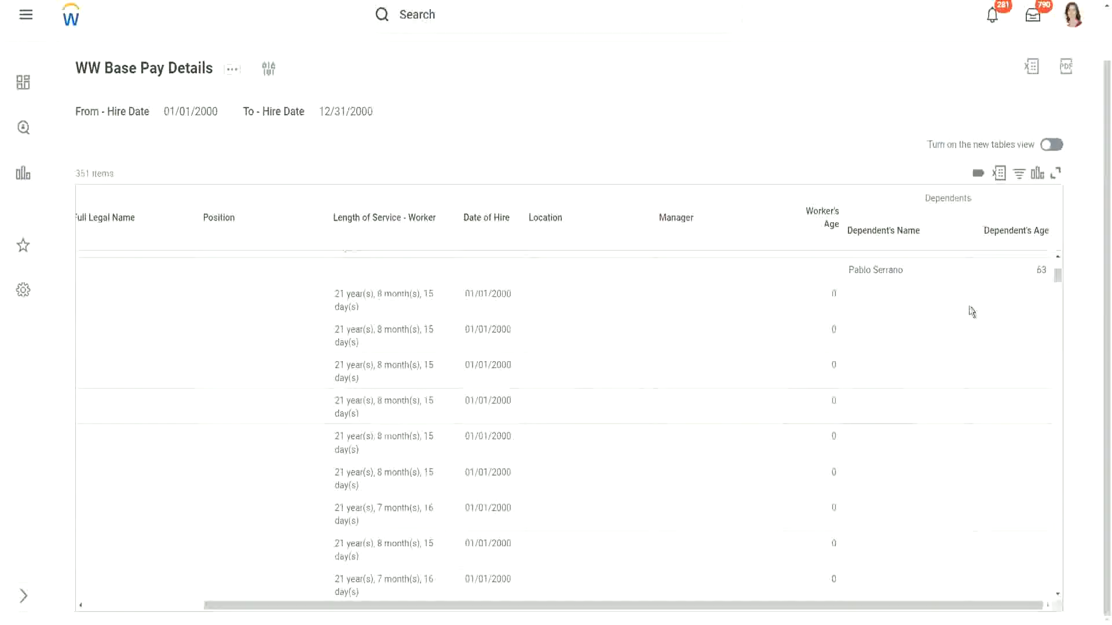
scroll(971, 311, up, 5)
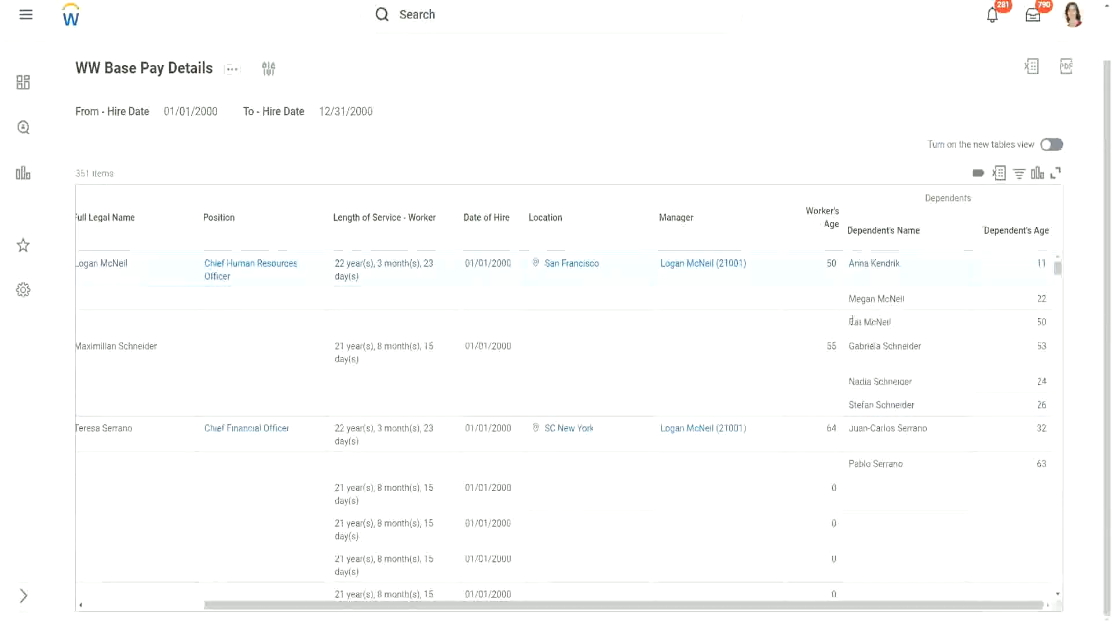
triple_click(896, 322)
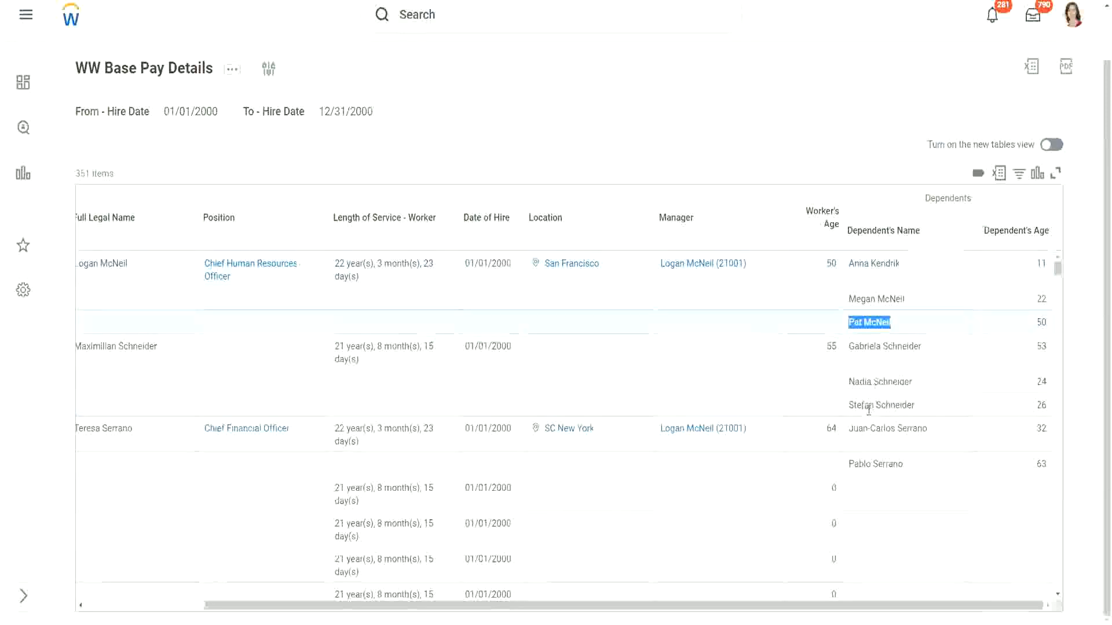
click(924, 456)
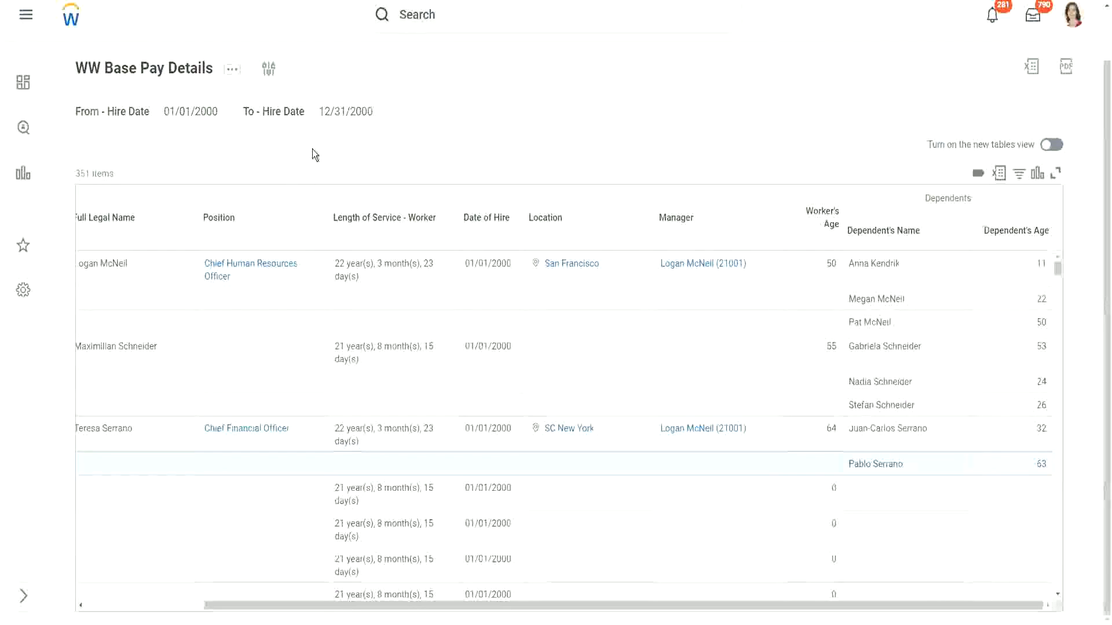
- Duplicate the browser tab and open the Create Calculated Field task from search
right_click(197, 1)
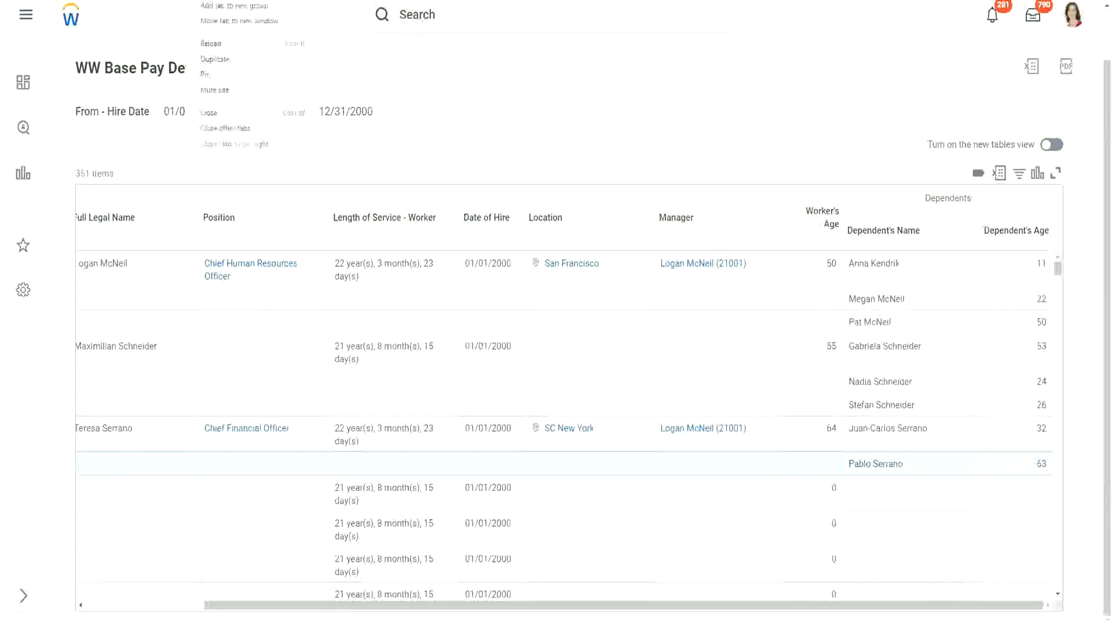
click(214, 60)
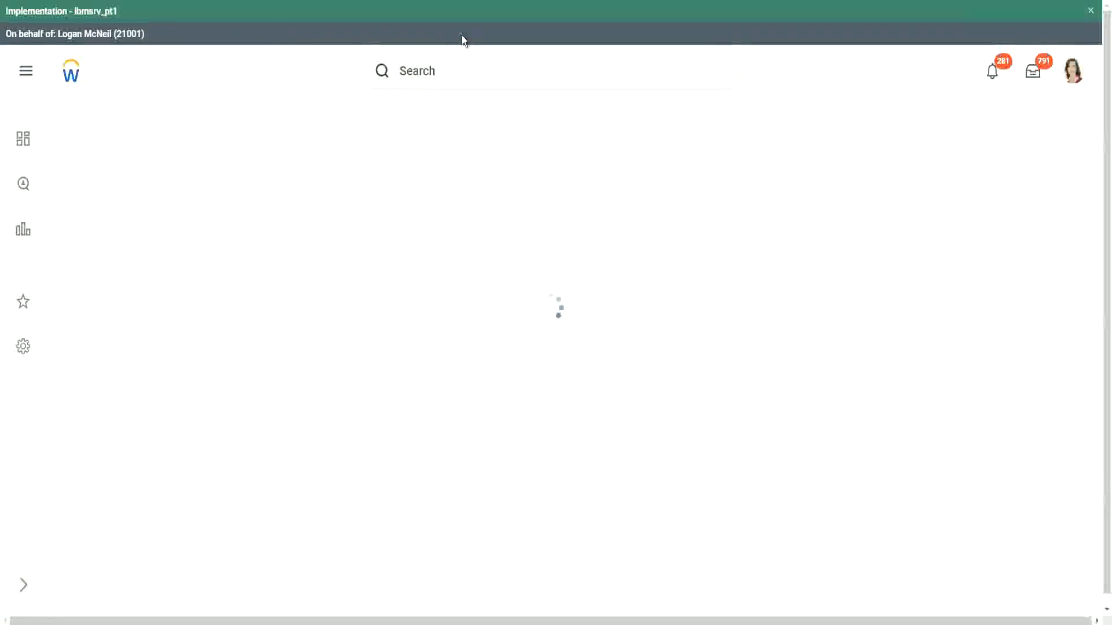
click(463, 73)
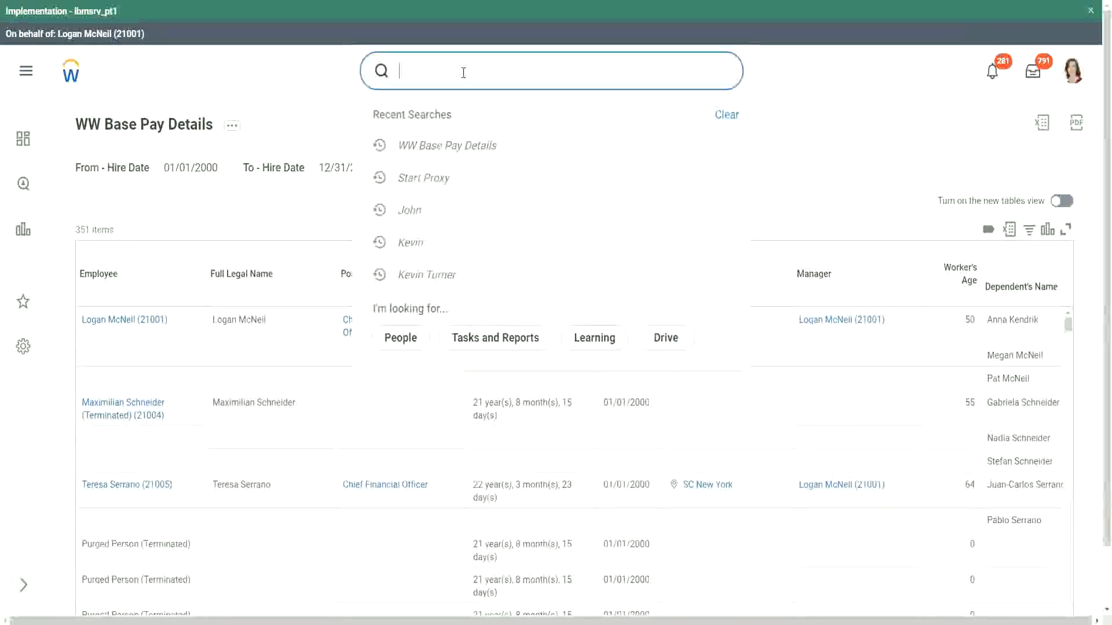
text(create calc )
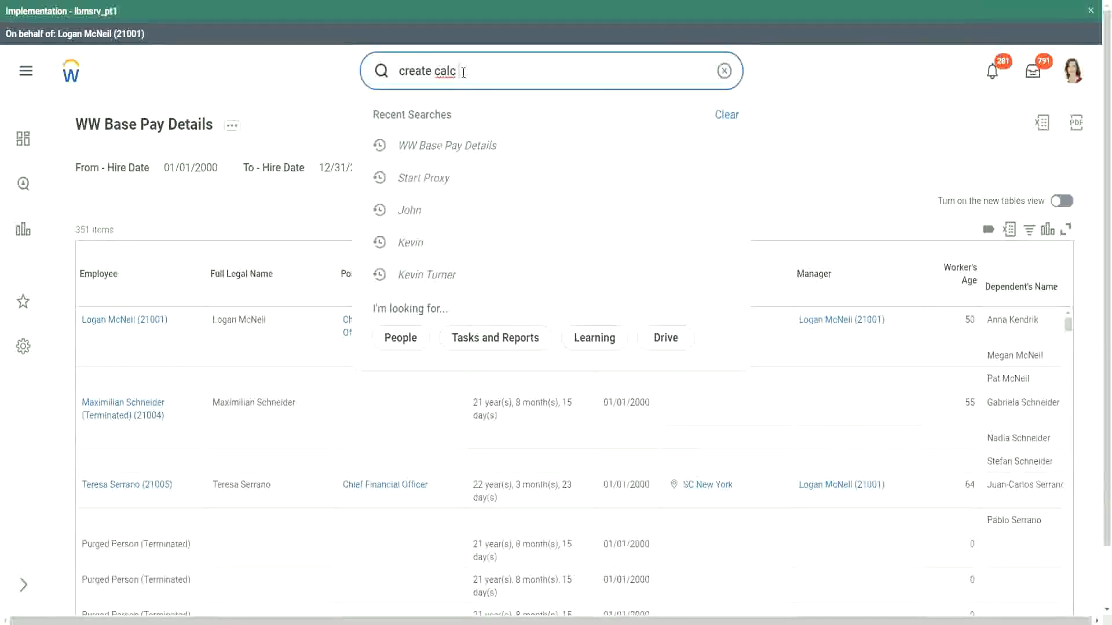
text(field)
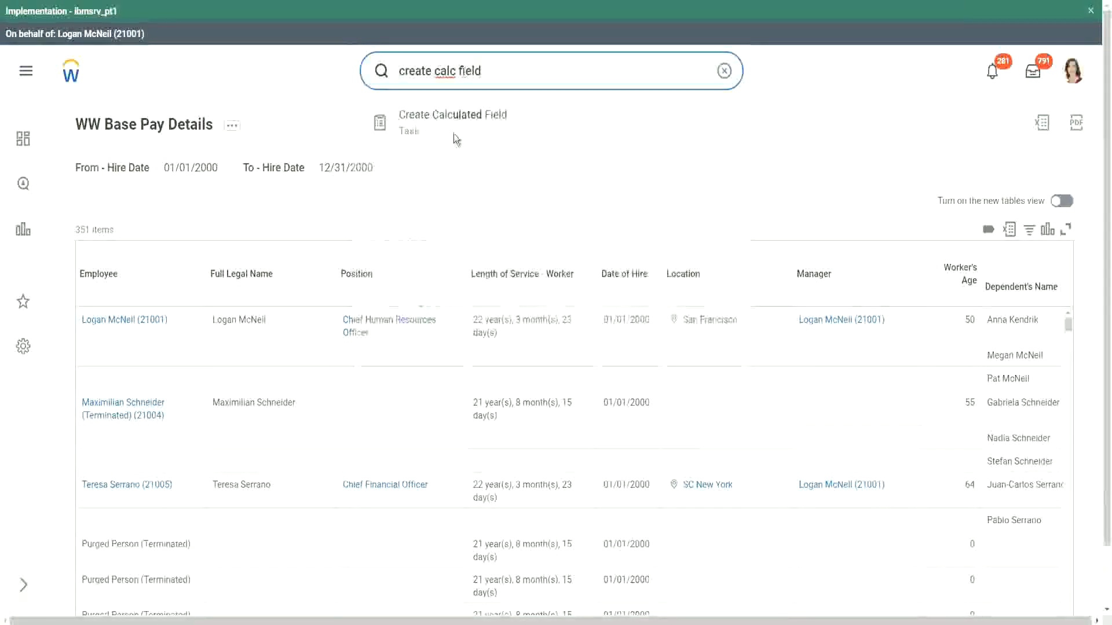
click(454, 125)
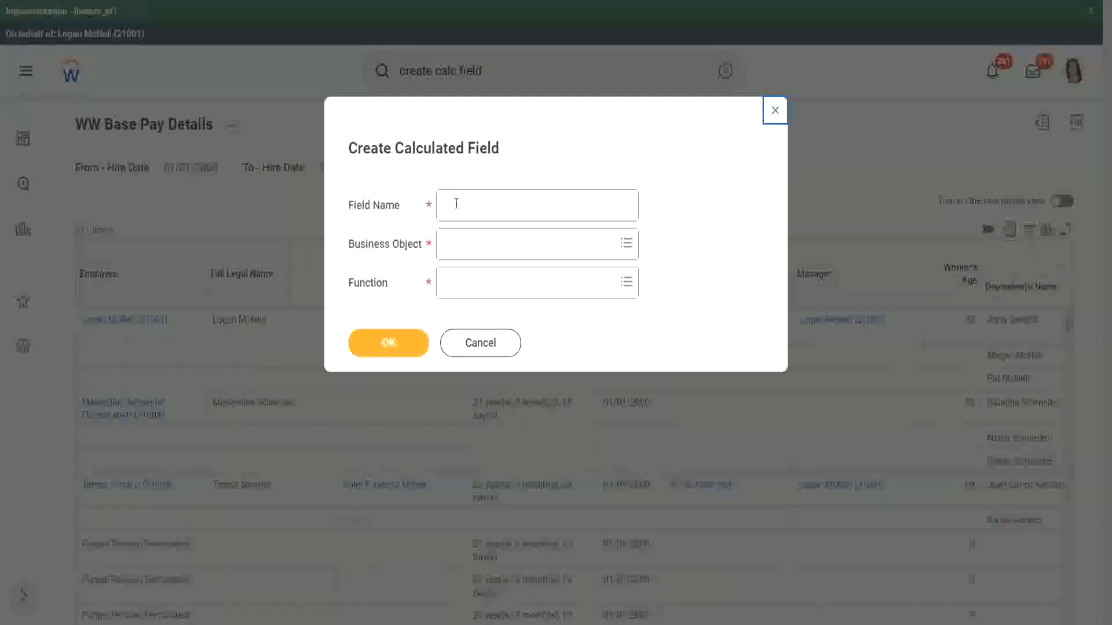
- Name the new calculated field CF-WW-ESI-Eldest Dependent
click(456, 203)
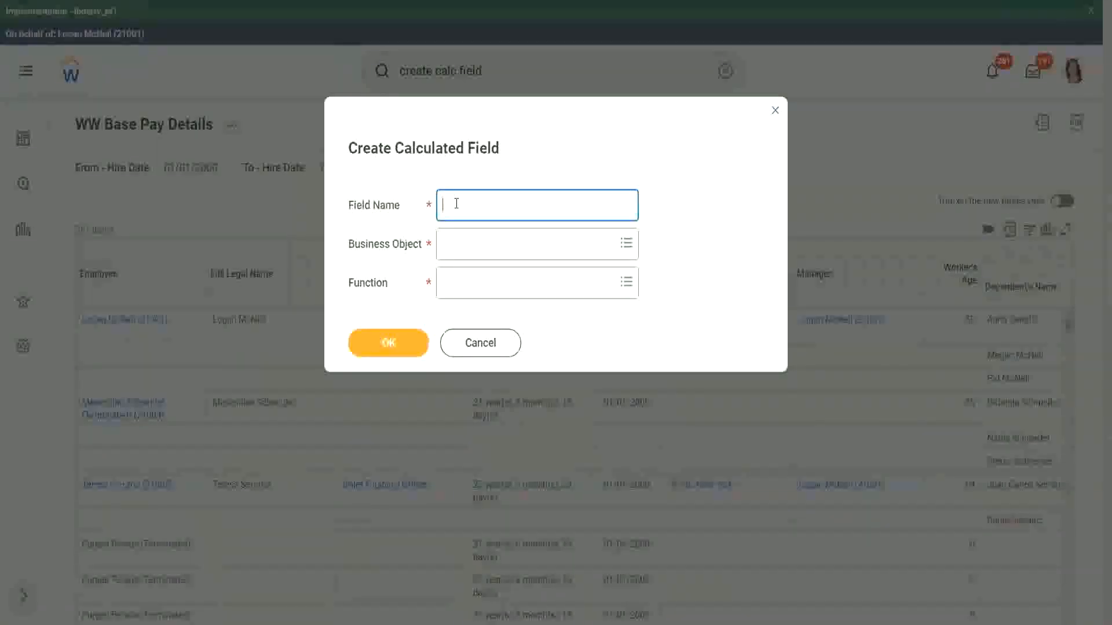
text(CF-WW-ESI-Eldest Depende)
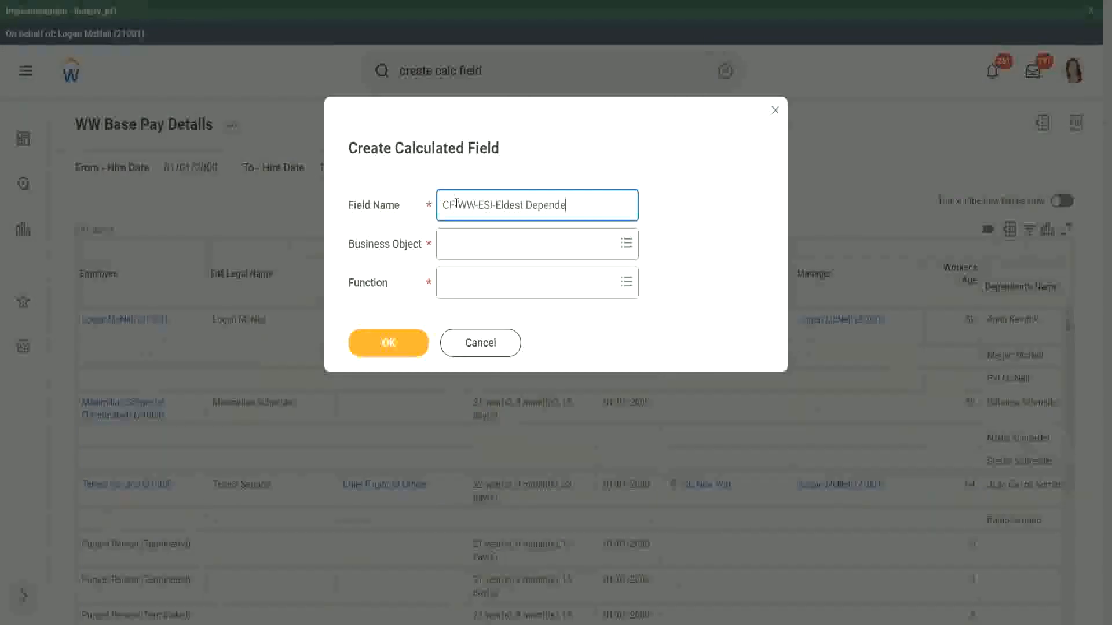
text(nt)
- Set the business object to Worker and the function to Extract Single Instance, then confirm
click(471, 248)
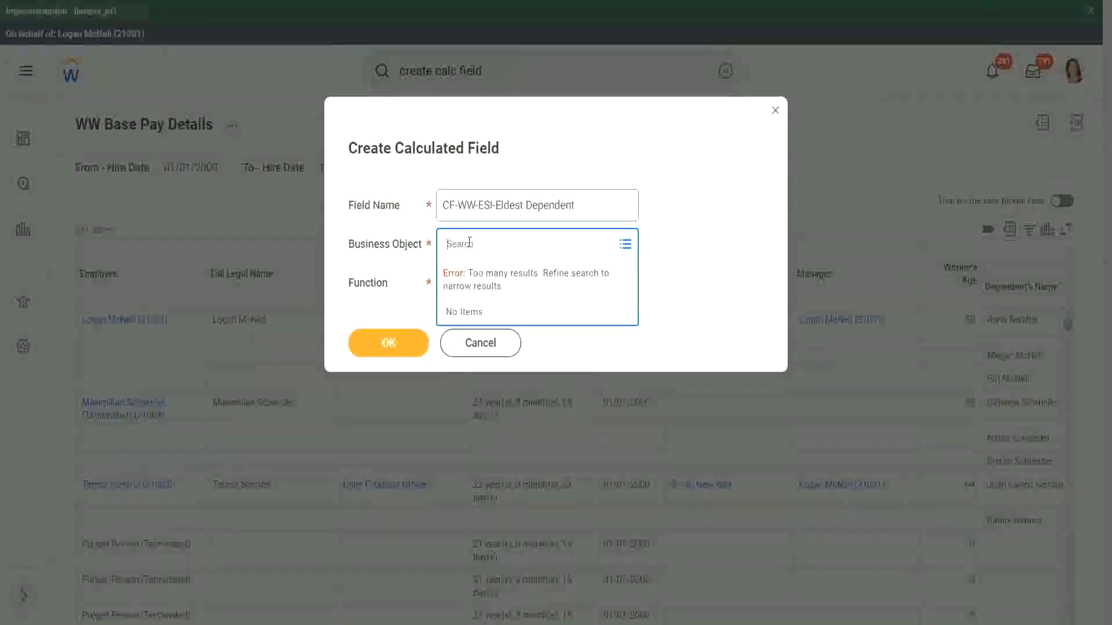
text(worker)
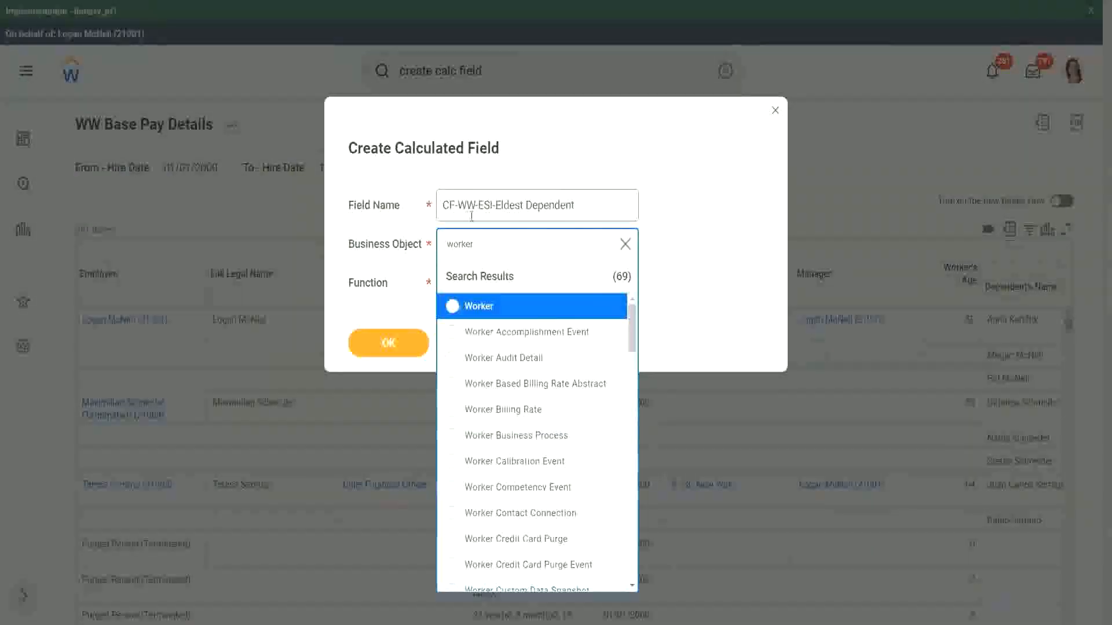
click(524, 313)
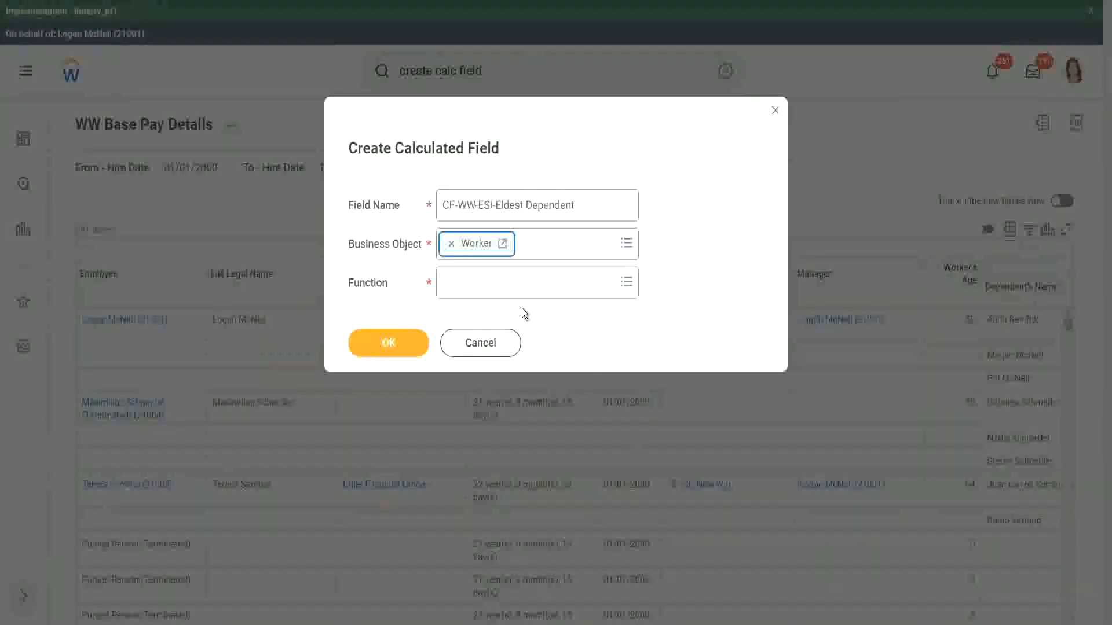
click(473, 287)
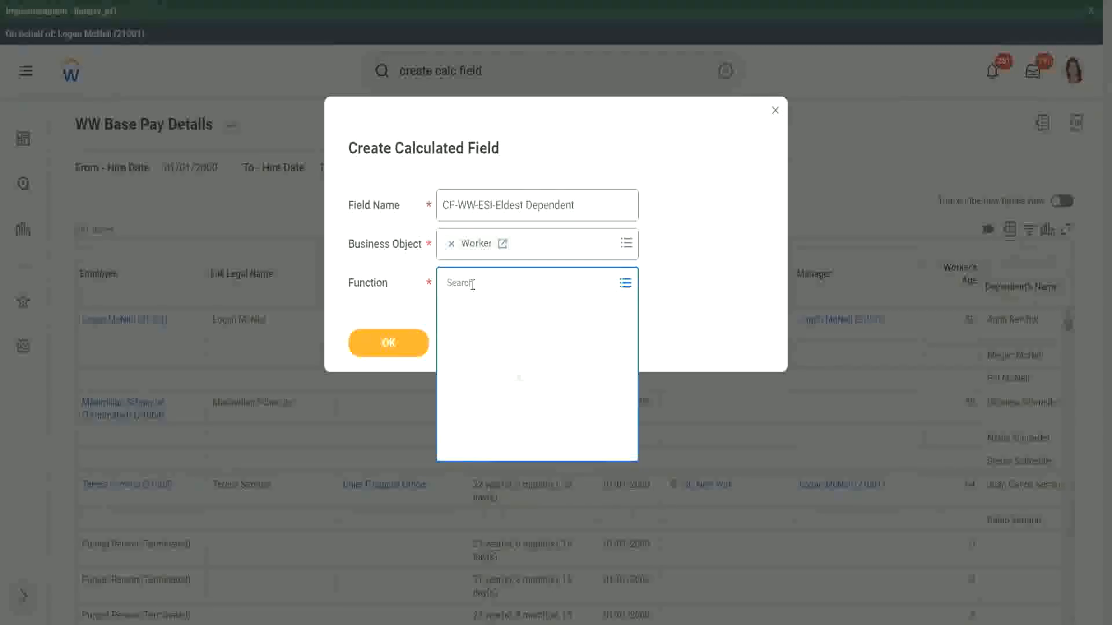
text(esi)
key(Return)
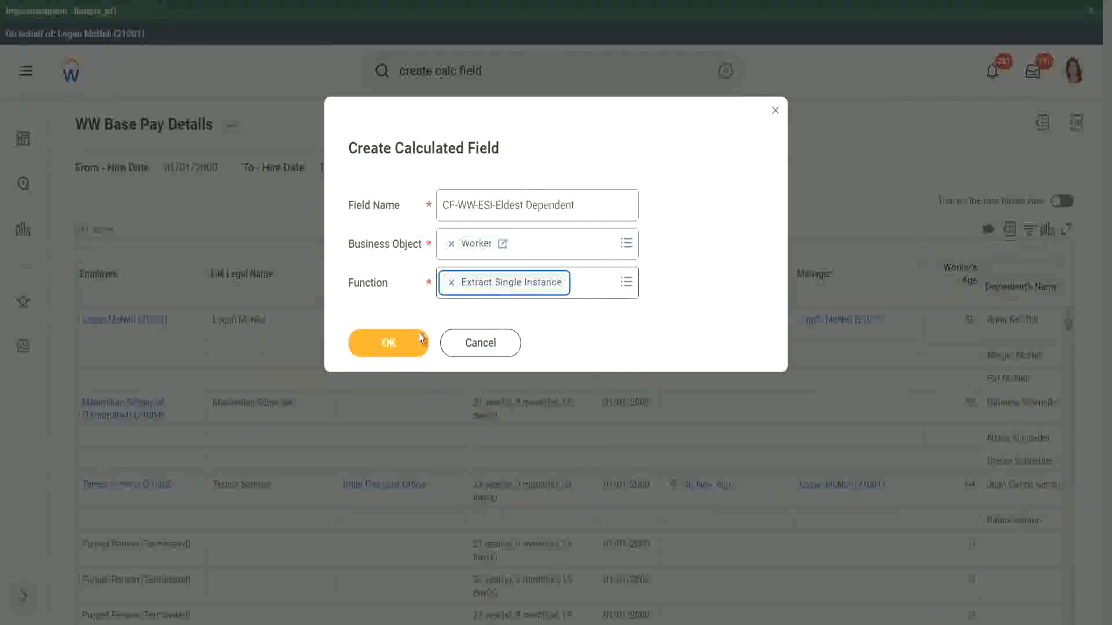
click(388, 342)
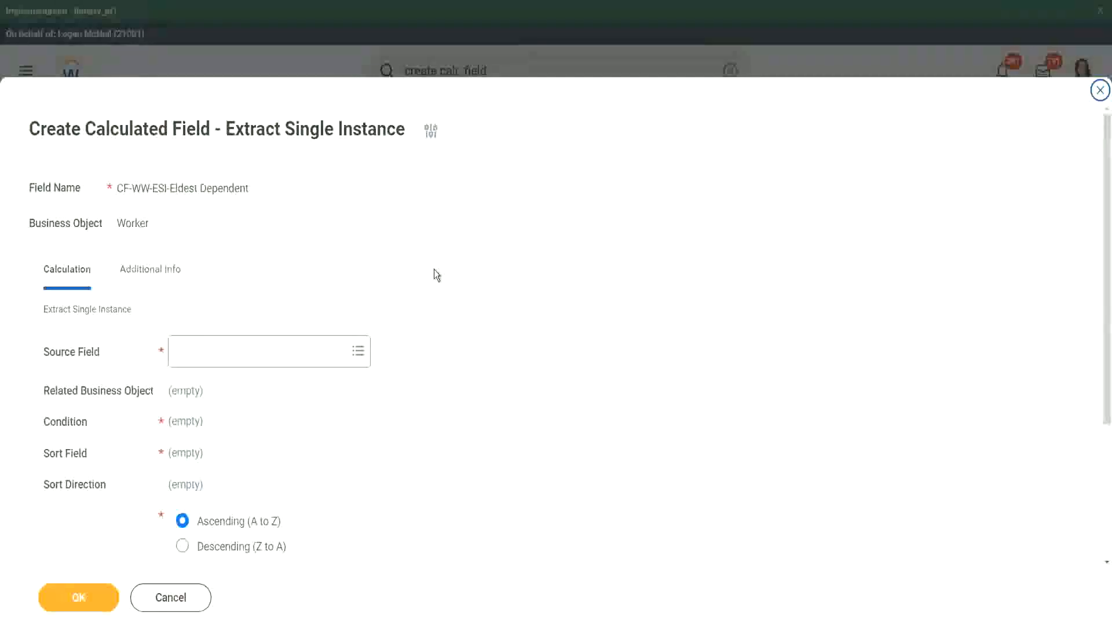
- Choose Dependents as the source field and note the related business object Dependent
scroll(433, 271, down, 3)
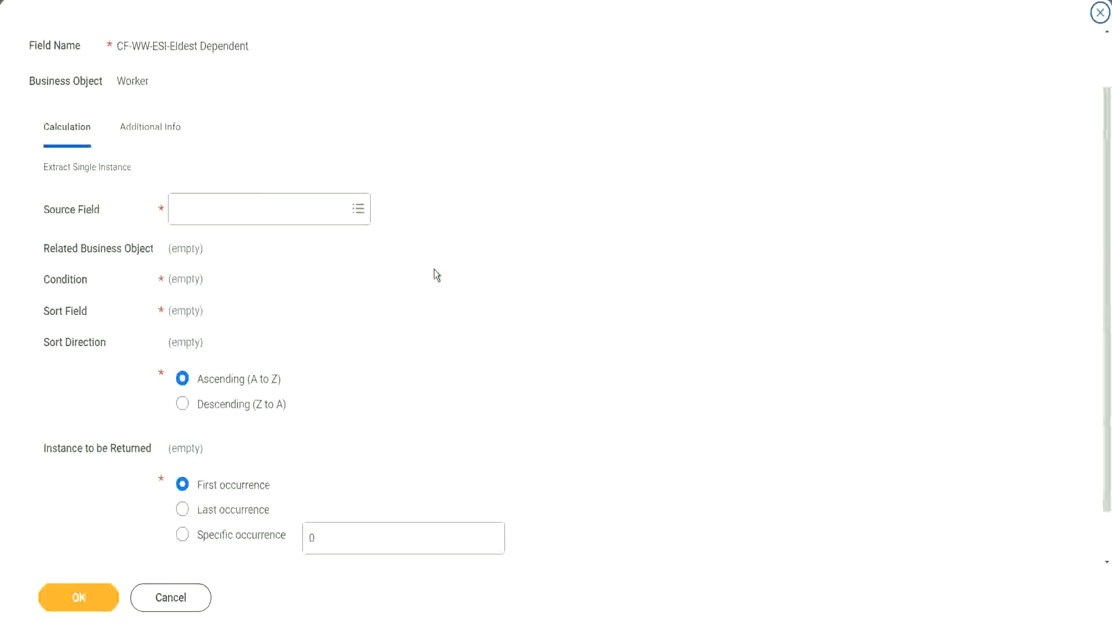
click(222, 210)
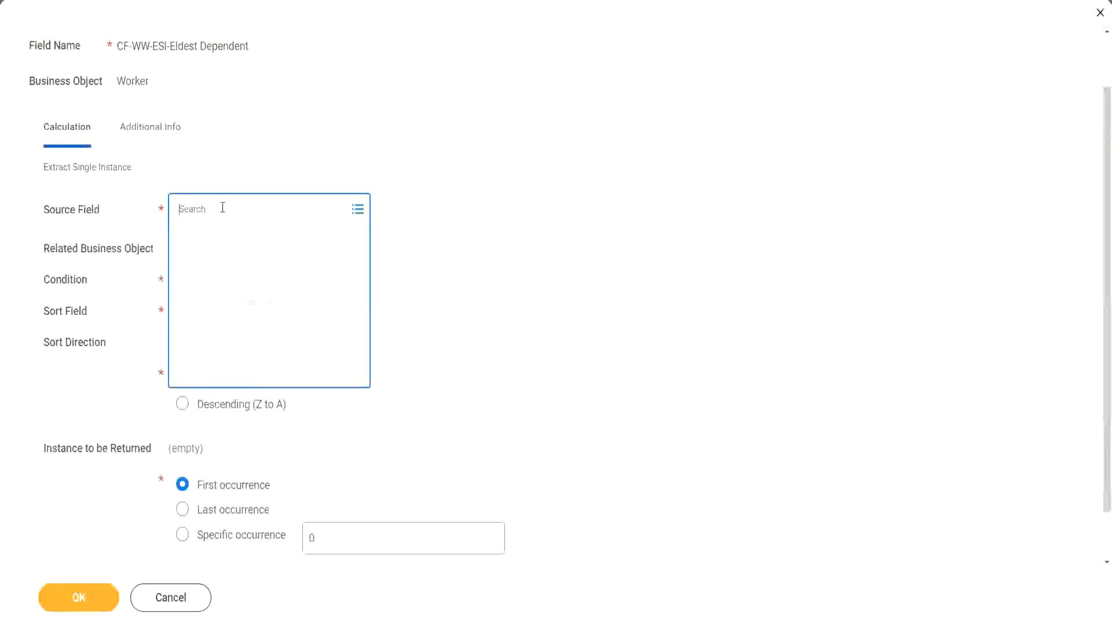
text(depemnd)
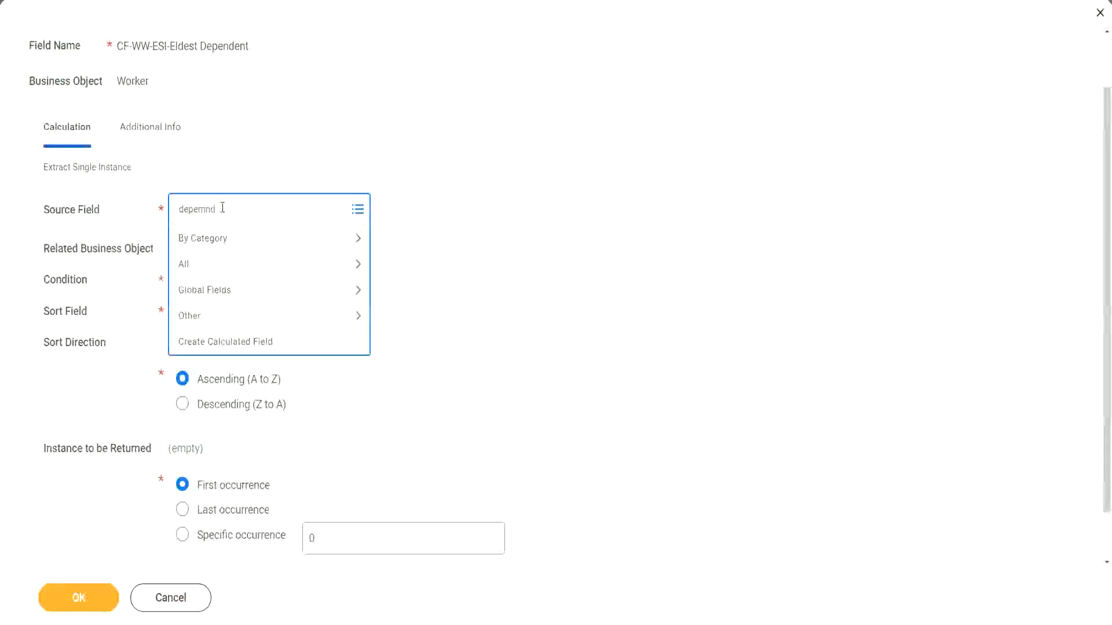
key(BackSpace)
key(BackSpace)
key(BackSpace)
text(ndents)
key(Return)
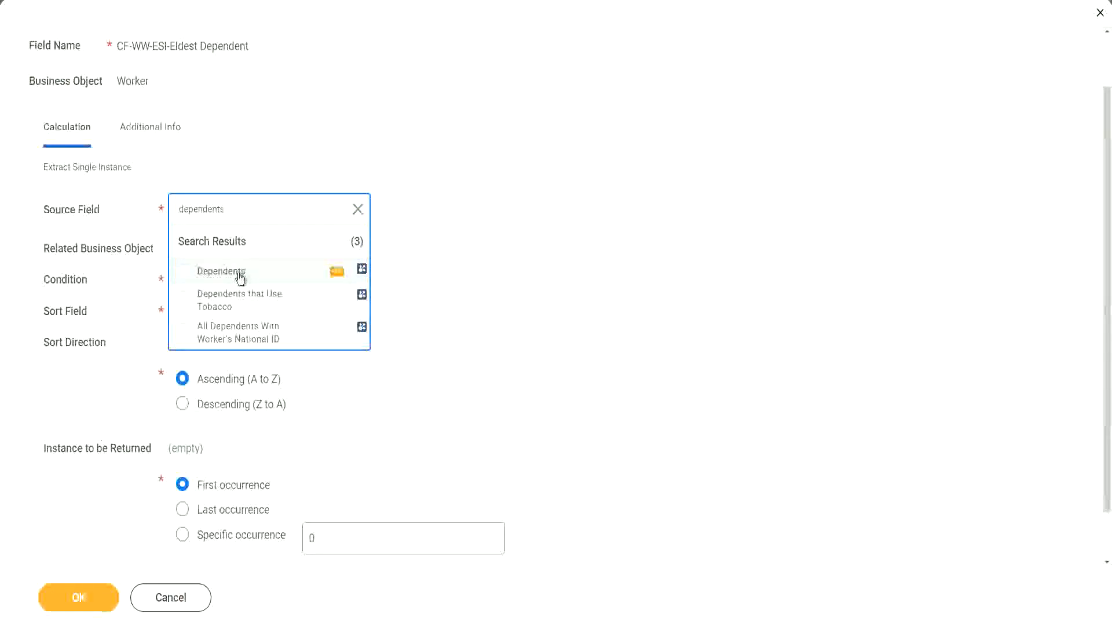
click(239, 277)
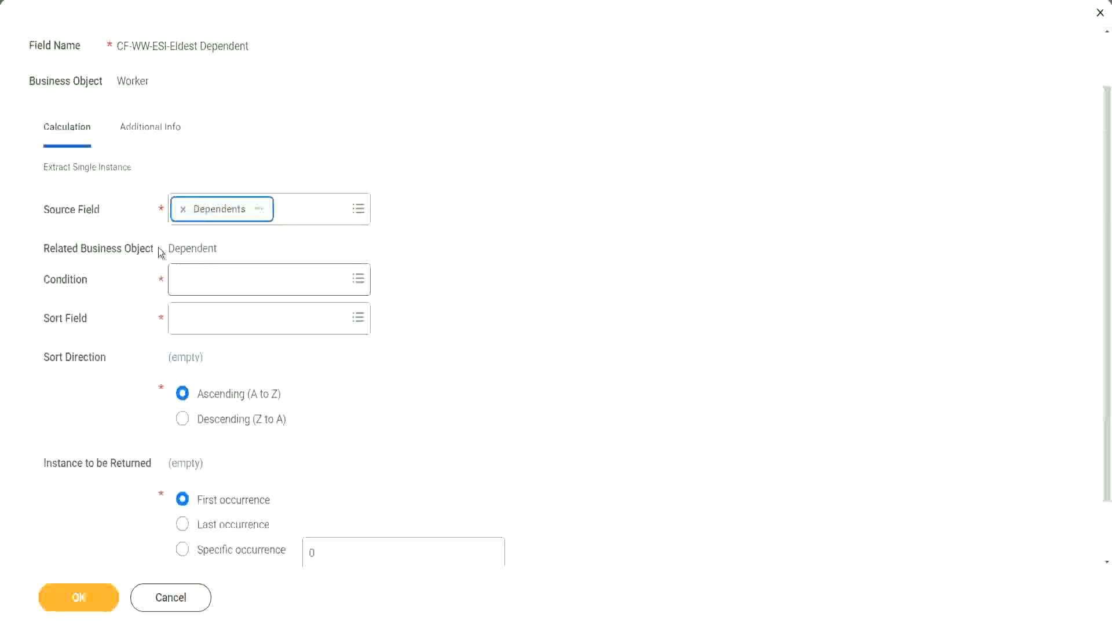
drag(168, 249, 219, 248)
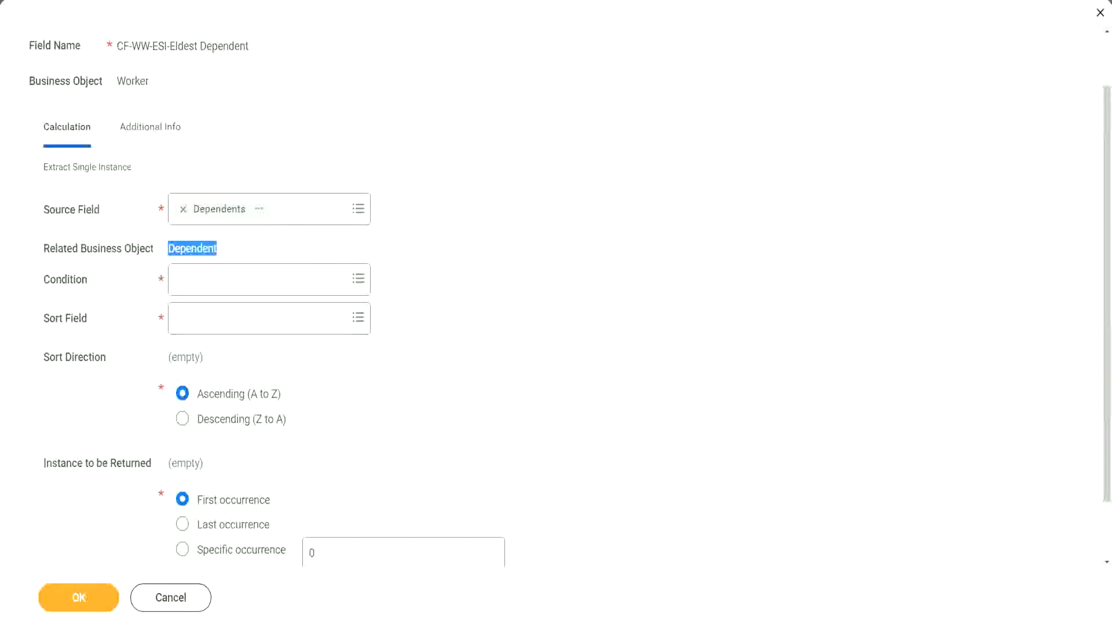
drag(36, 234, 242, 261)
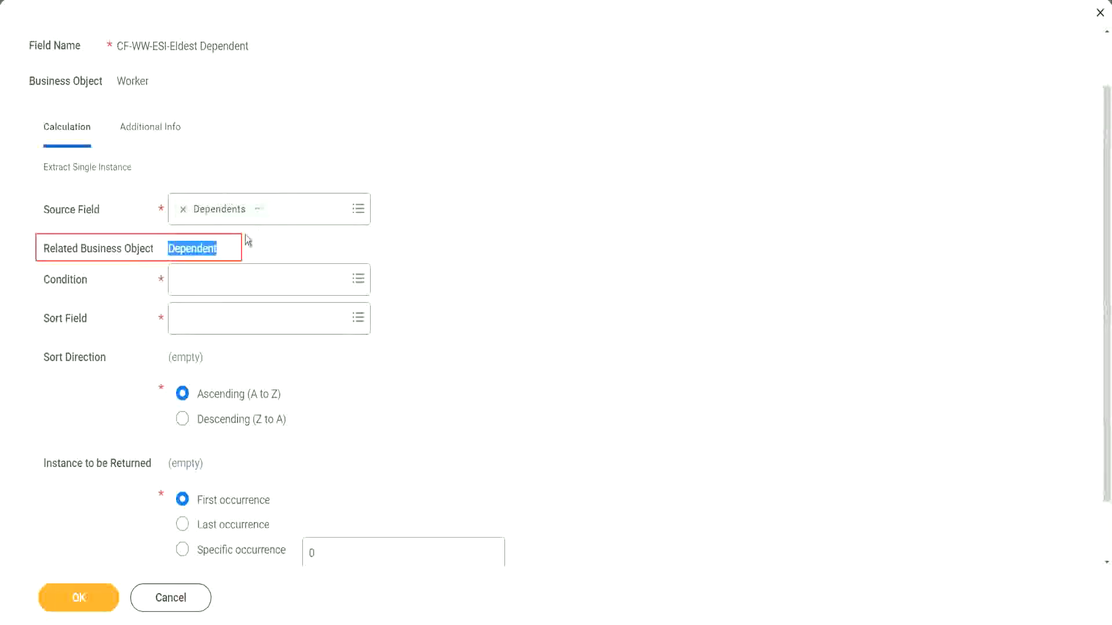
click(189, 249)
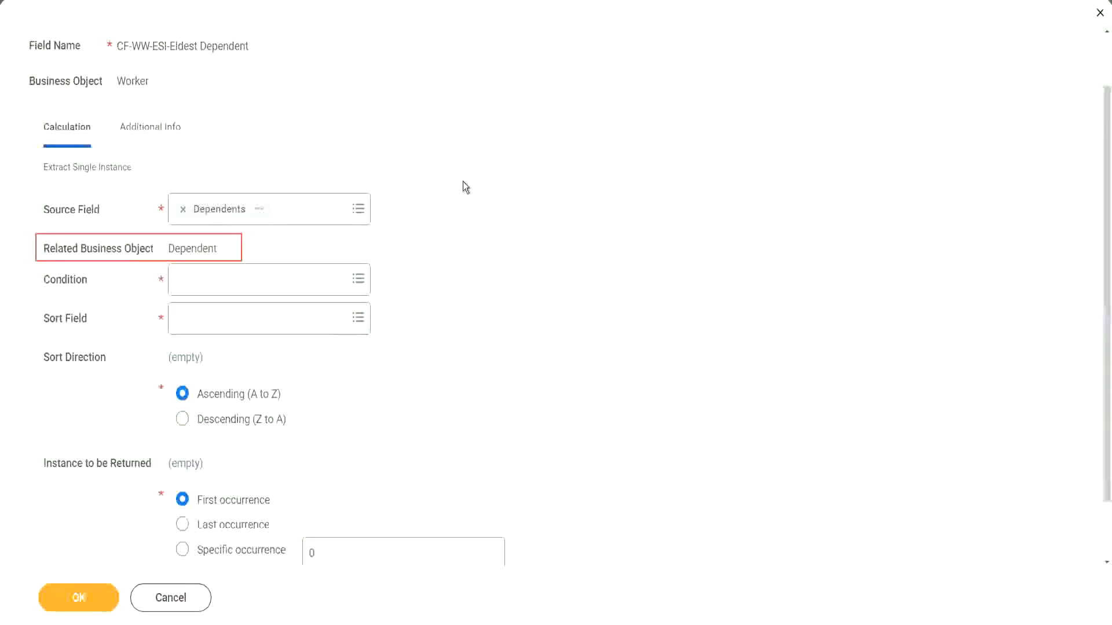
- Set the condition to Is True
click(211, 278)
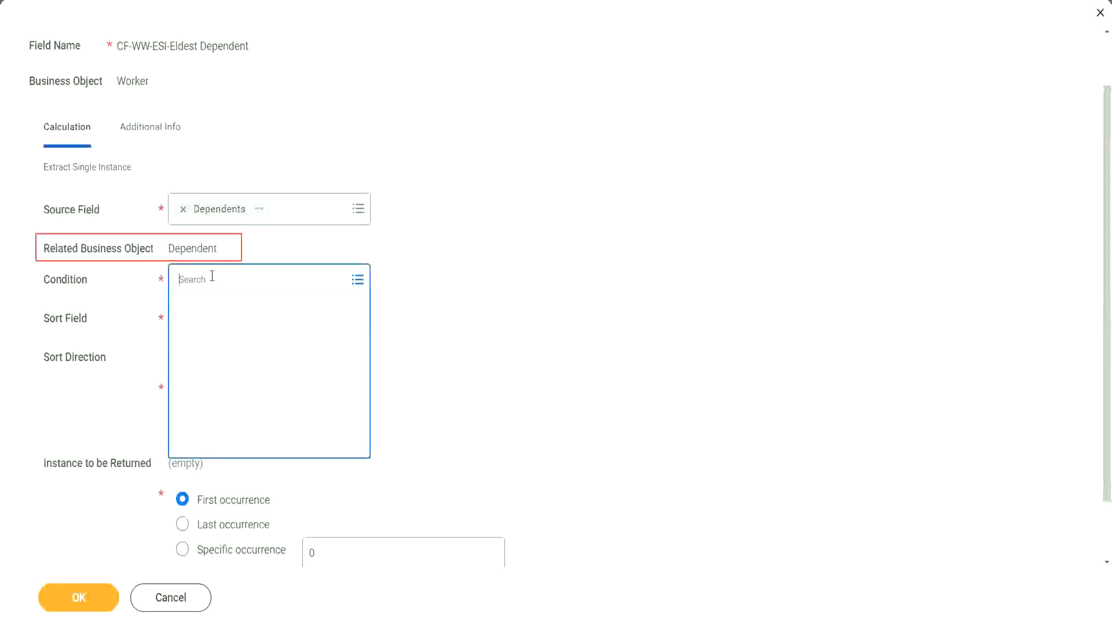
text(is )
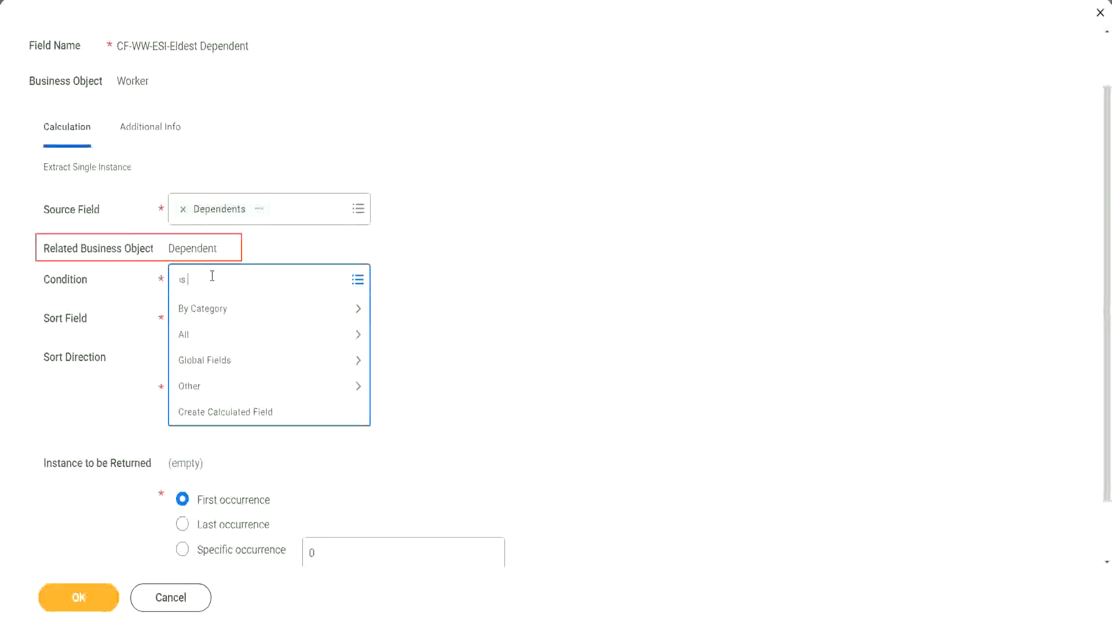
text(true)
key(Return)
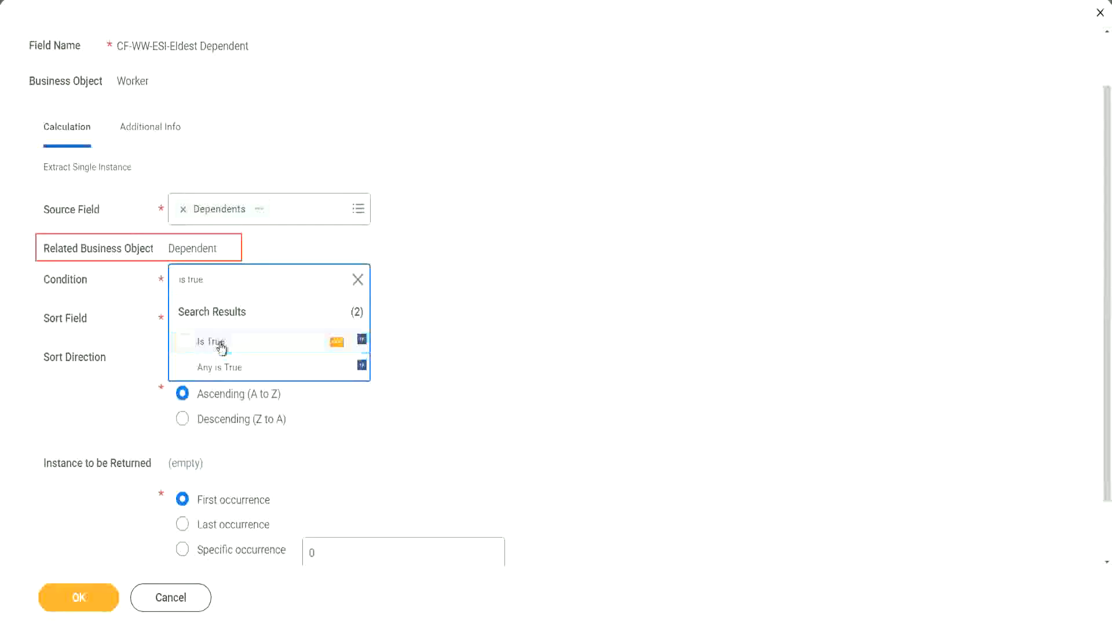
click(217, 346)
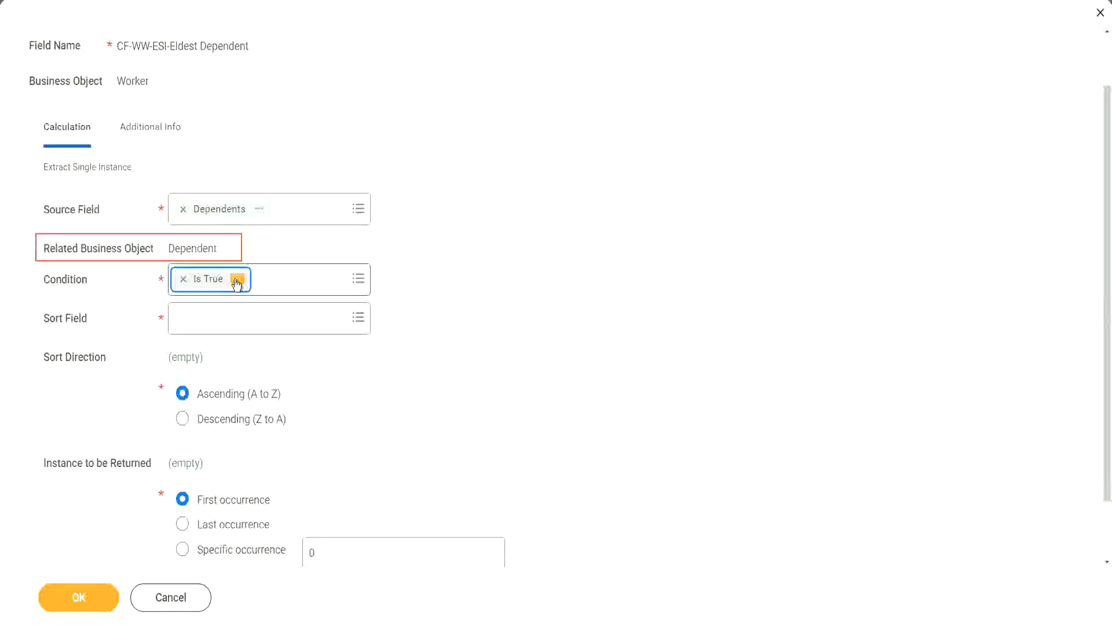
- Open the details of the Is True condition field and close them again
click(237, 279)
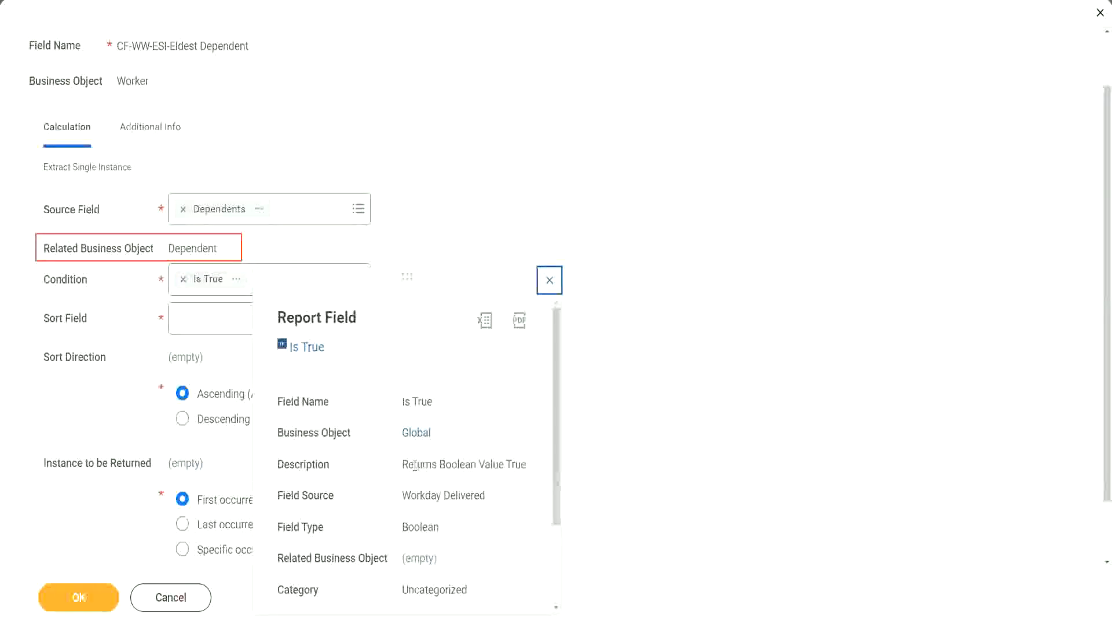
drag(403, 465, 442, 494)
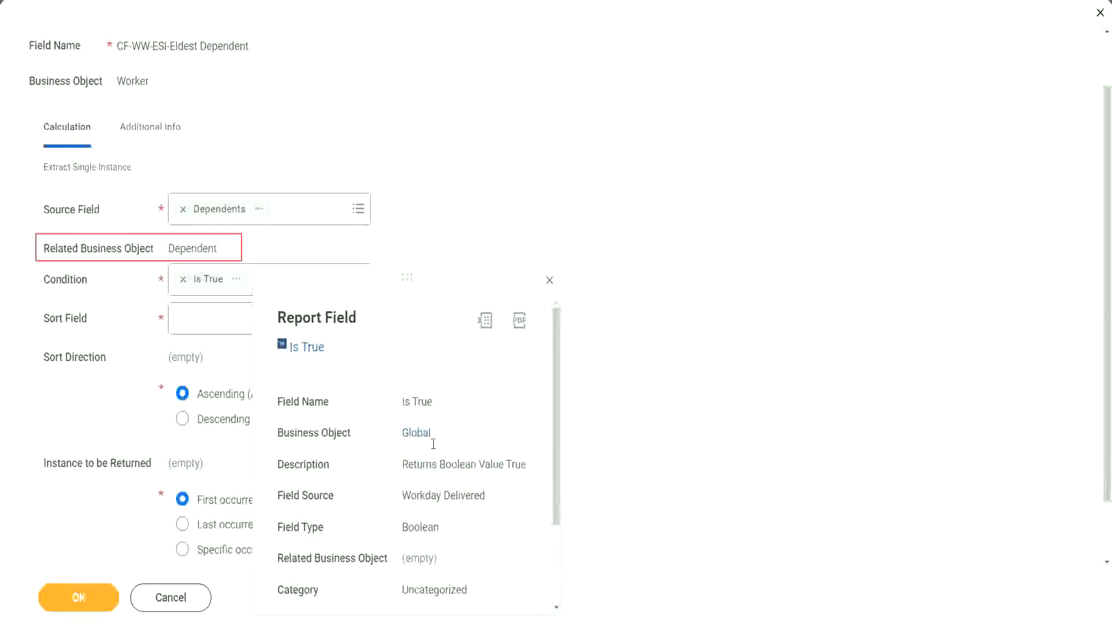
click(549, 281)
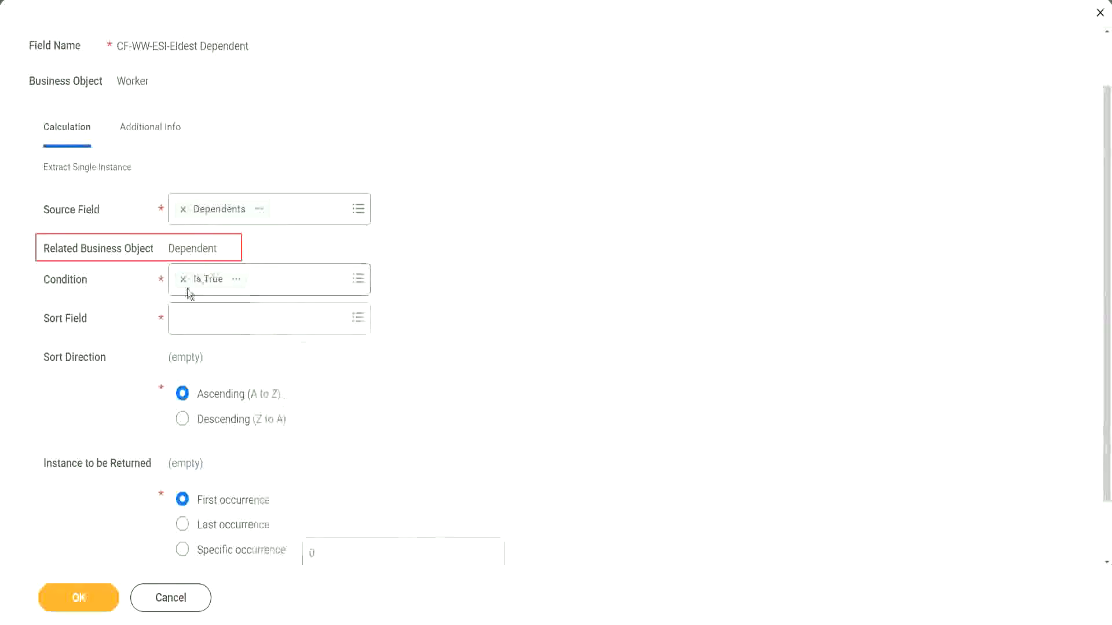
- Search for age and set the sort field to Age
click(209, 326)
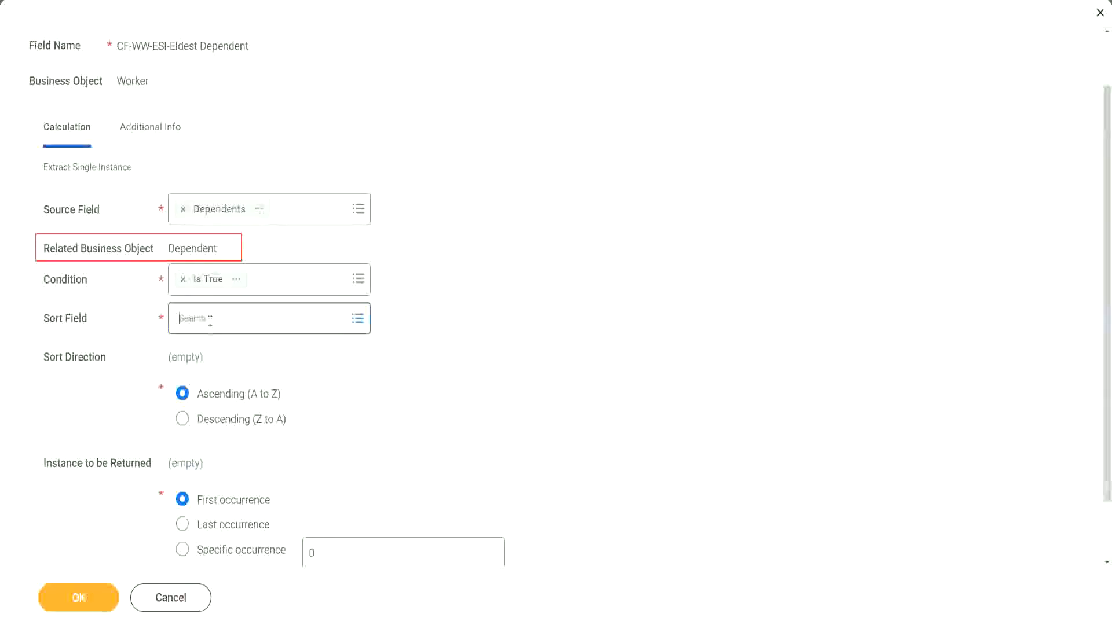
text(a)
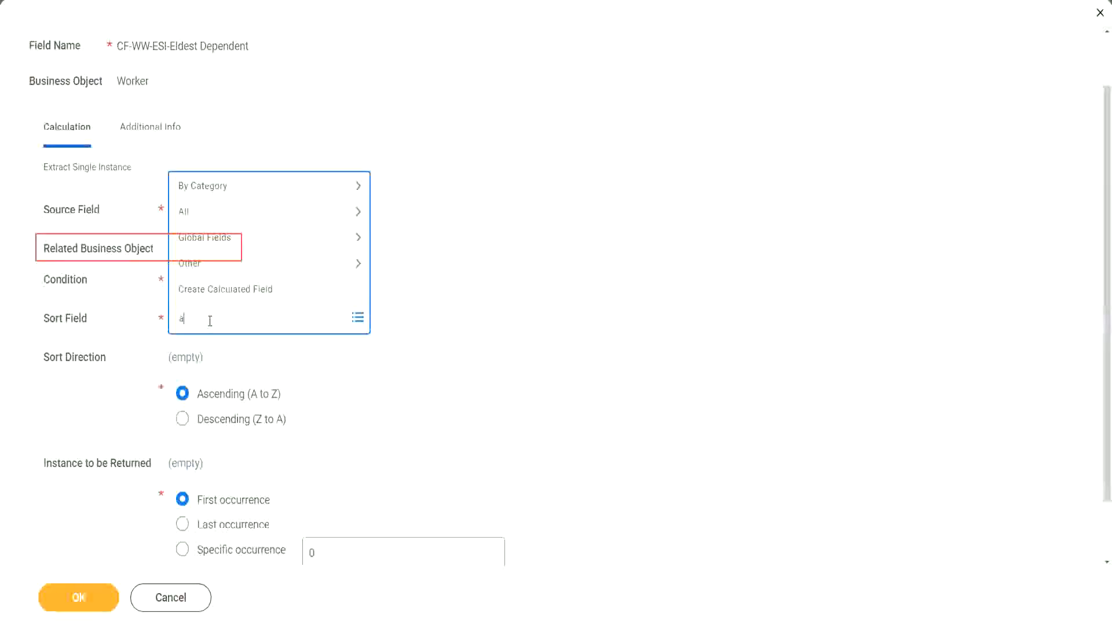
text(ge)
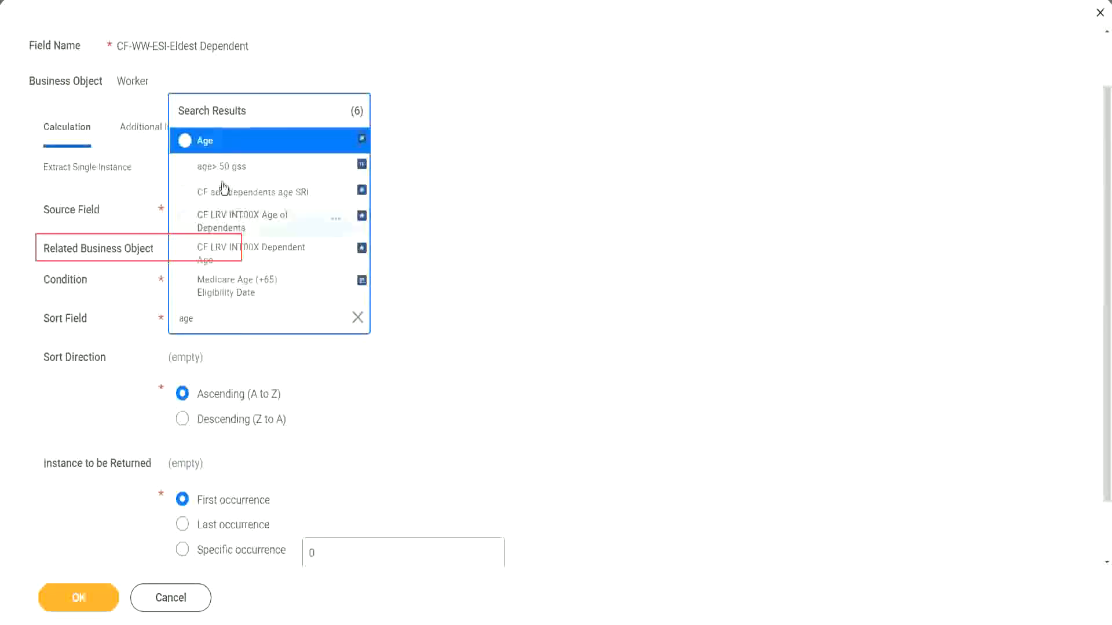
click(207, 145)
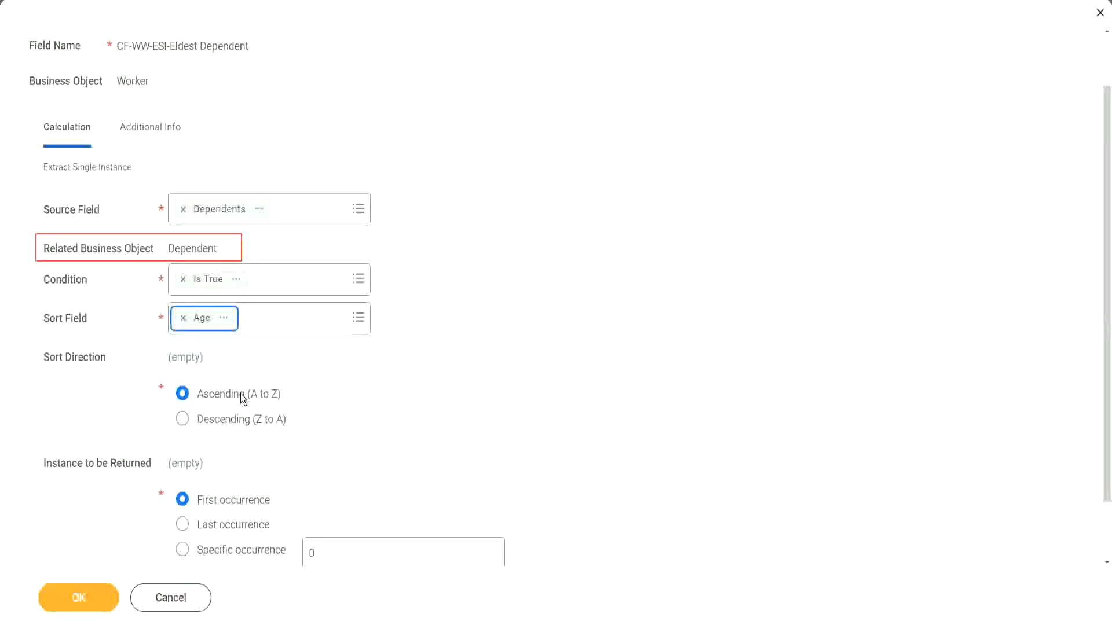
- Set the sort direction to Descending (Z to A) and save the calculated field, reviewing its confirmation
click(241, 425)
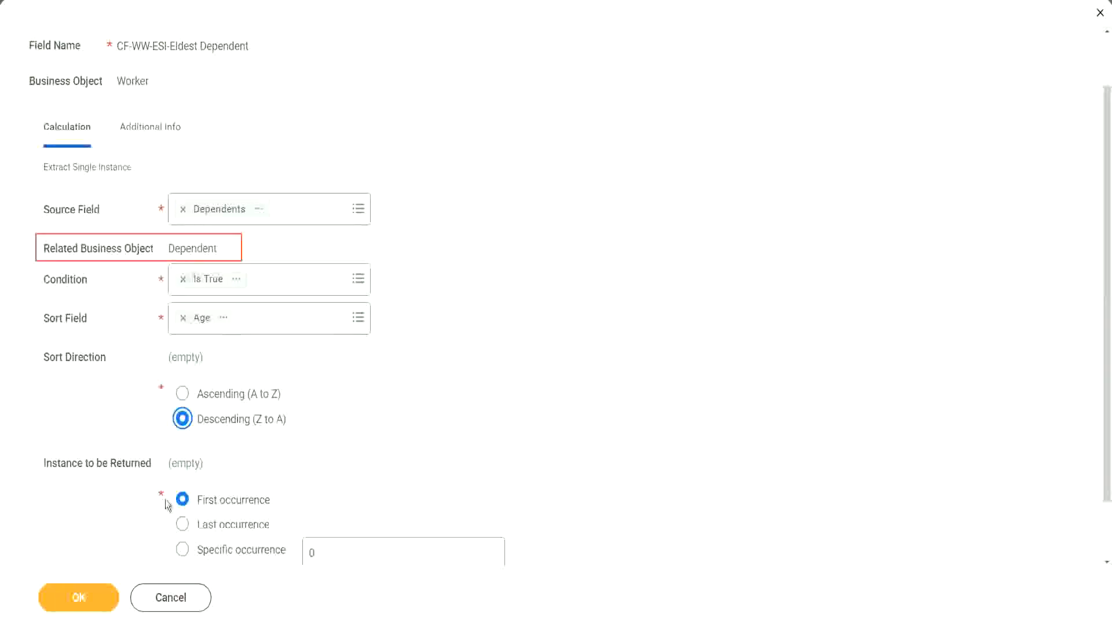
click(80, 599)
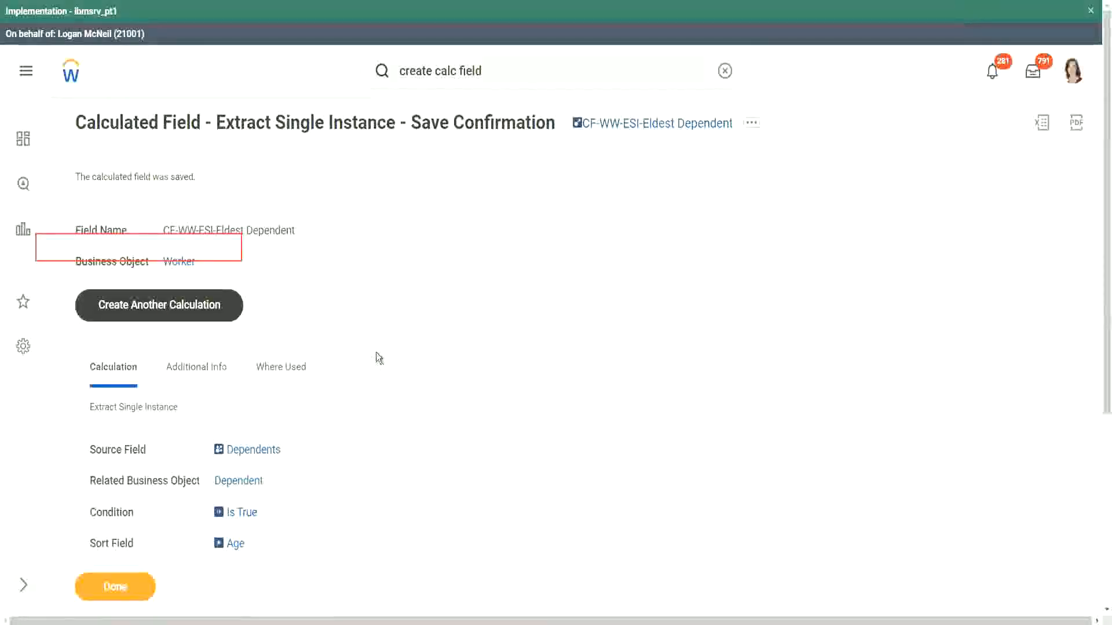
scroll(376, 352, down, 2)
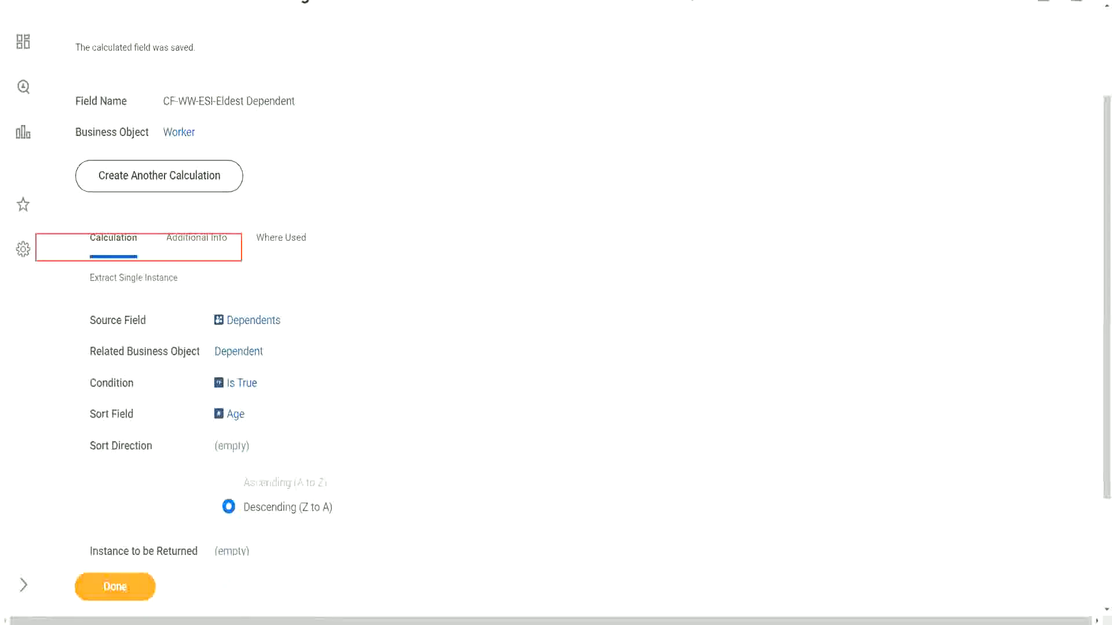
- Switch to the notes file and reword line 13 to 'How to find the Eldest Dependent Child ??'
key(alt+Tab)
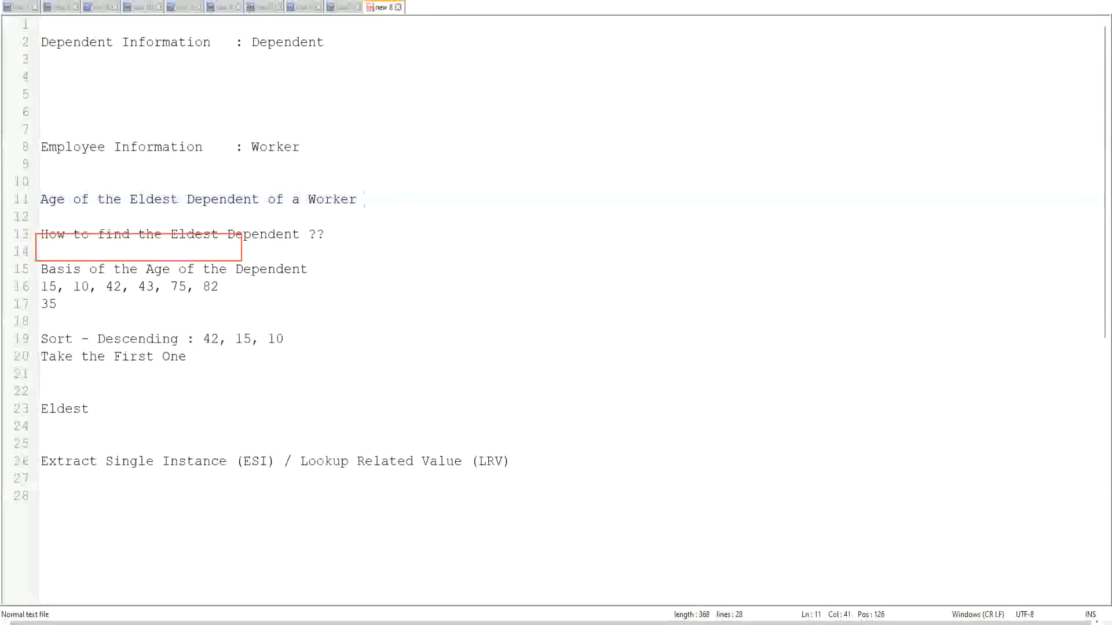
double_click(264, 234)
text(Child )
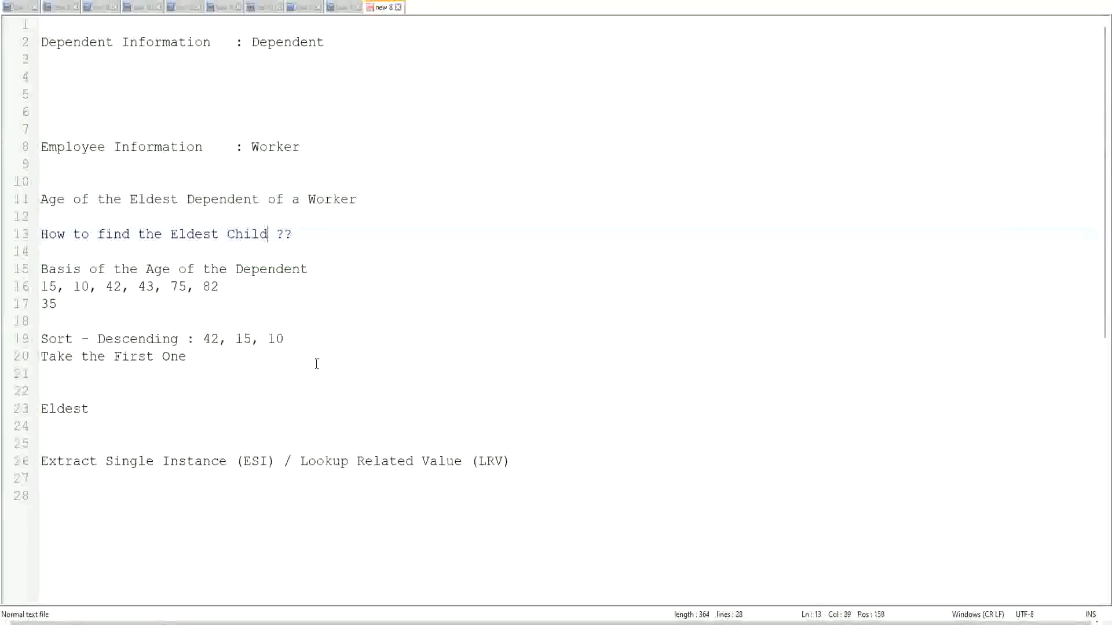
text(as a)
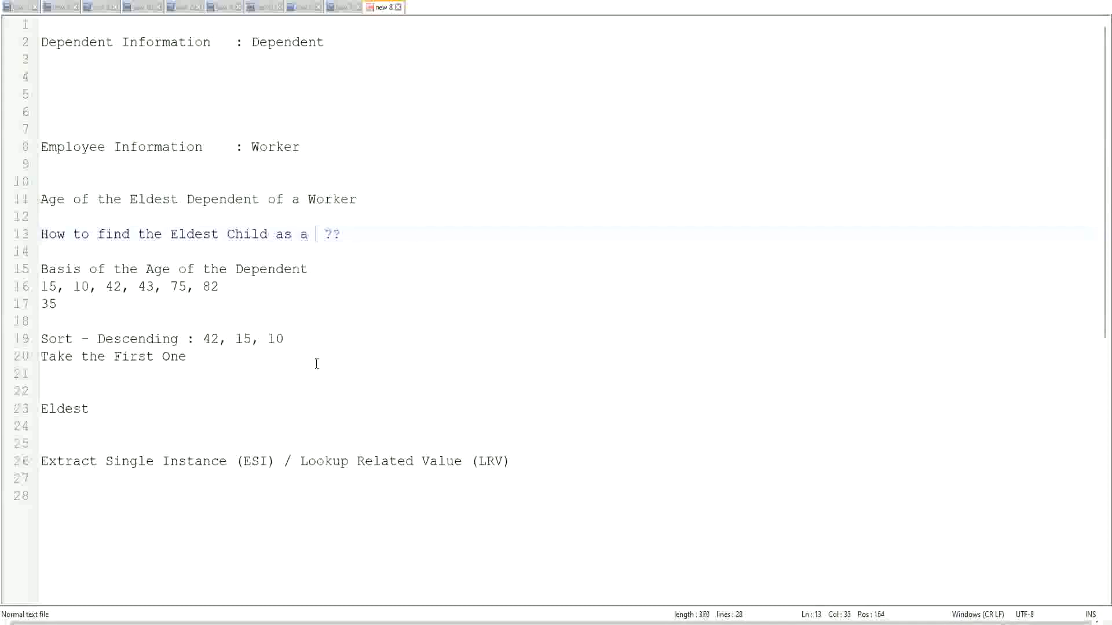
key(BackSpace)
key(BackSpace)
key(BackSpace)
key(BackSpace)
key(BackSpace)
key(BackSpace)
key(BackSpace)
key(BackSpace)
key(BackSpace)
key(BackSpace)
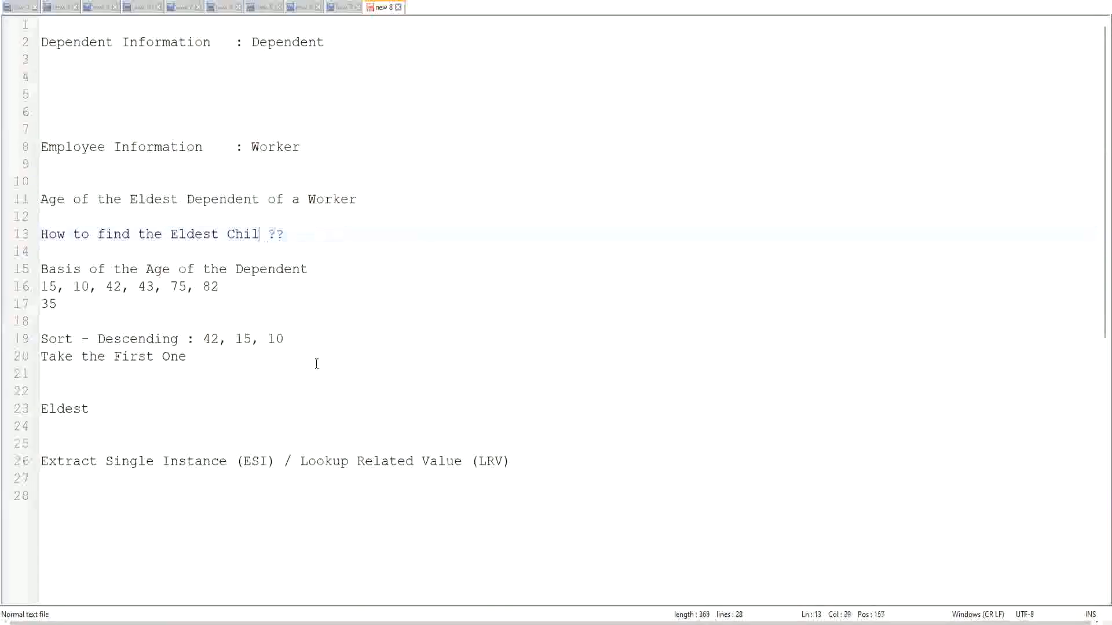
key(BackSpace)
text(De)
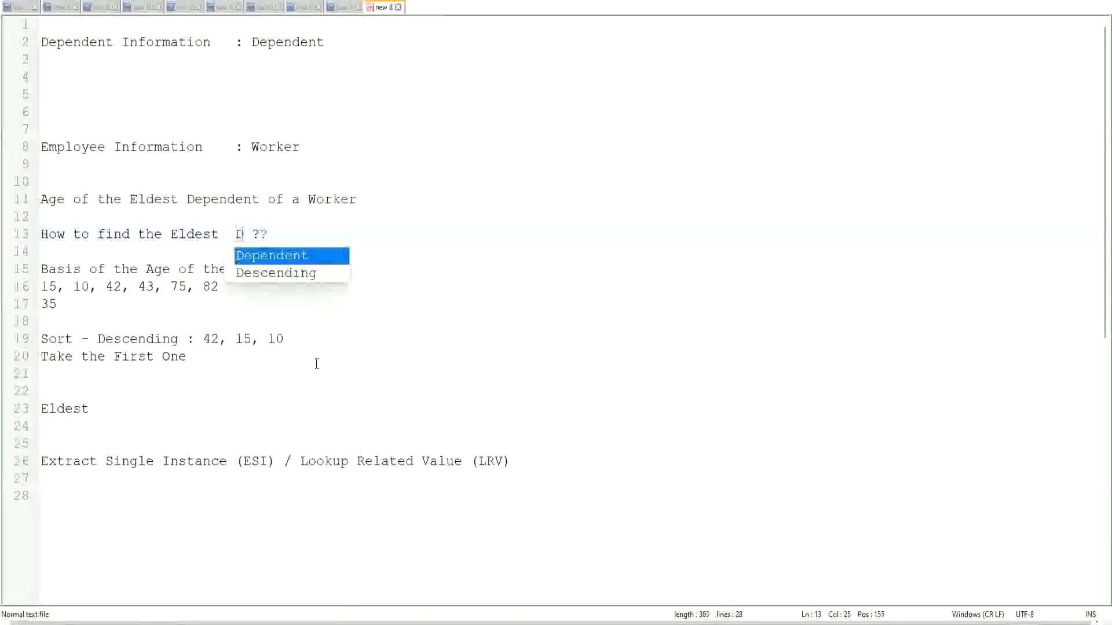
key(Return)
text(Child)
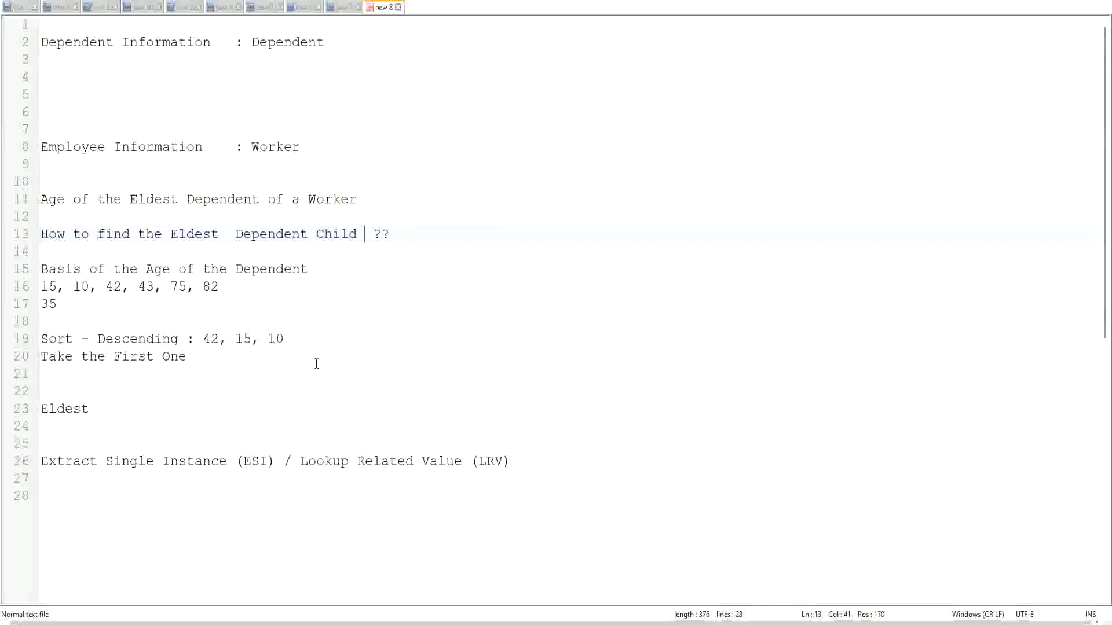
click(228, 238)
key(Delete)
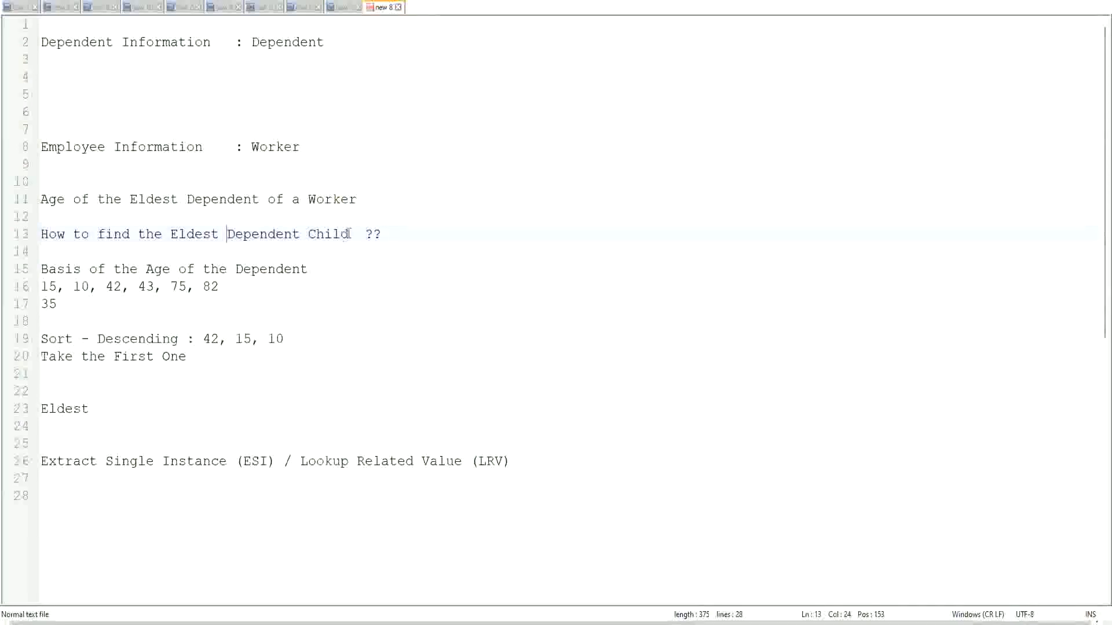
drag(229, 233, 350, 253)
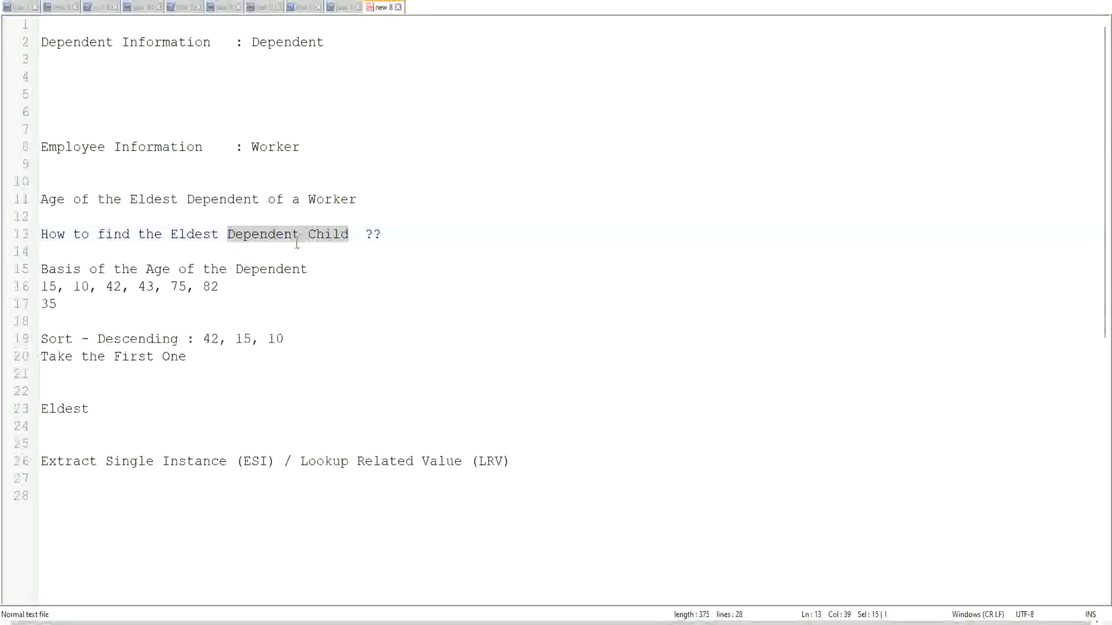
click(332, 239)
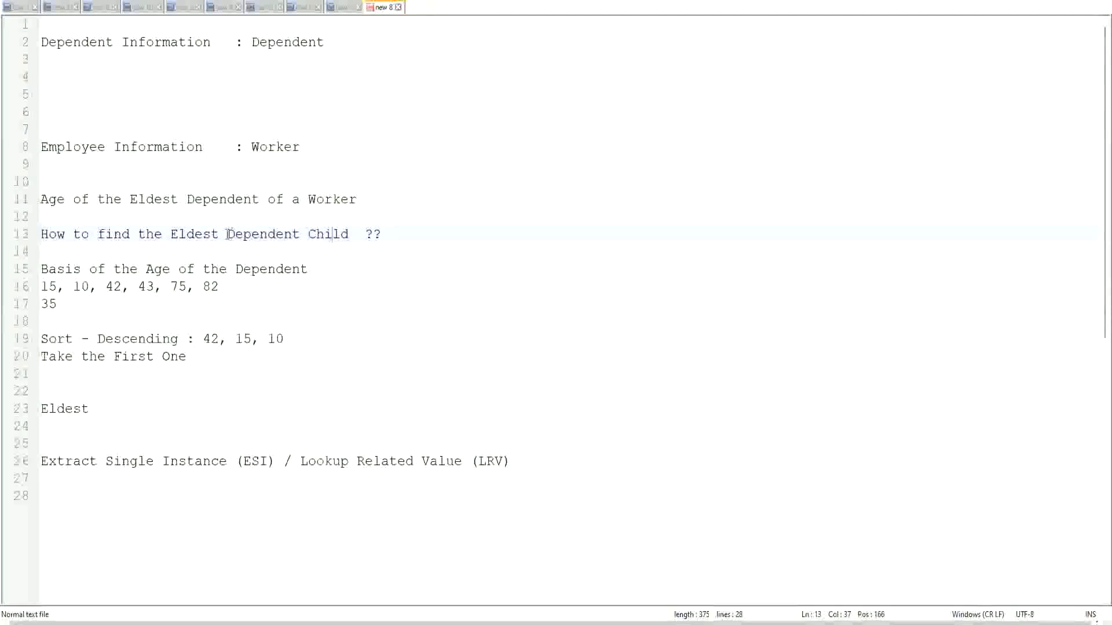
drag(225, 234, 347, 237)
click(339, 234)
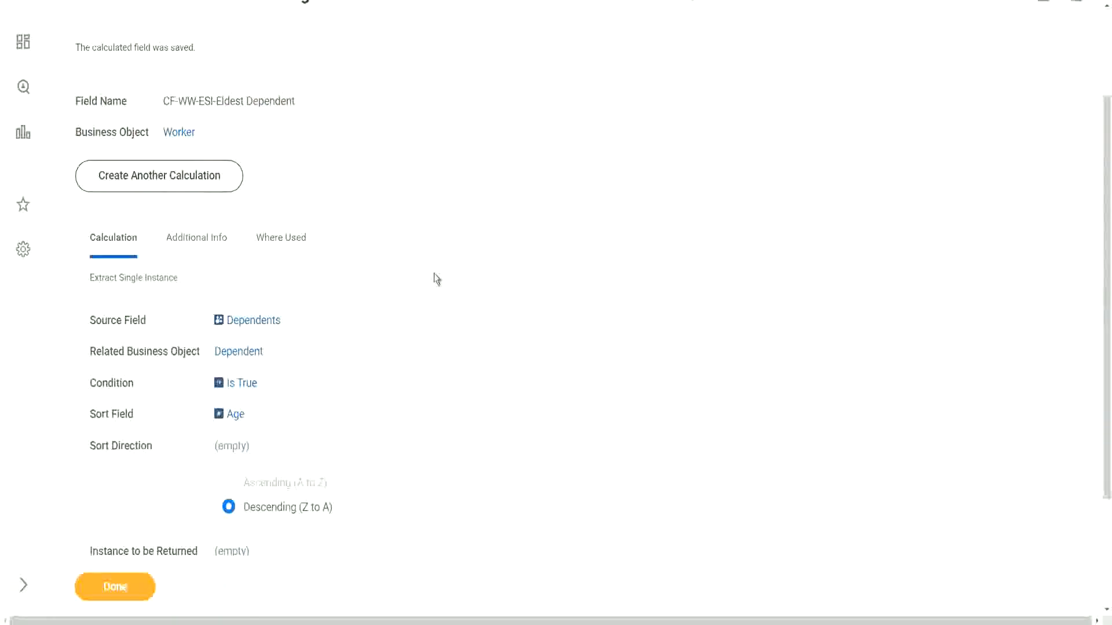
- Return to the saved calculated field, open it for editing and rename it CF-WW-ESI-Eldest Dependent Child
scroll(434, 276, up, 3)
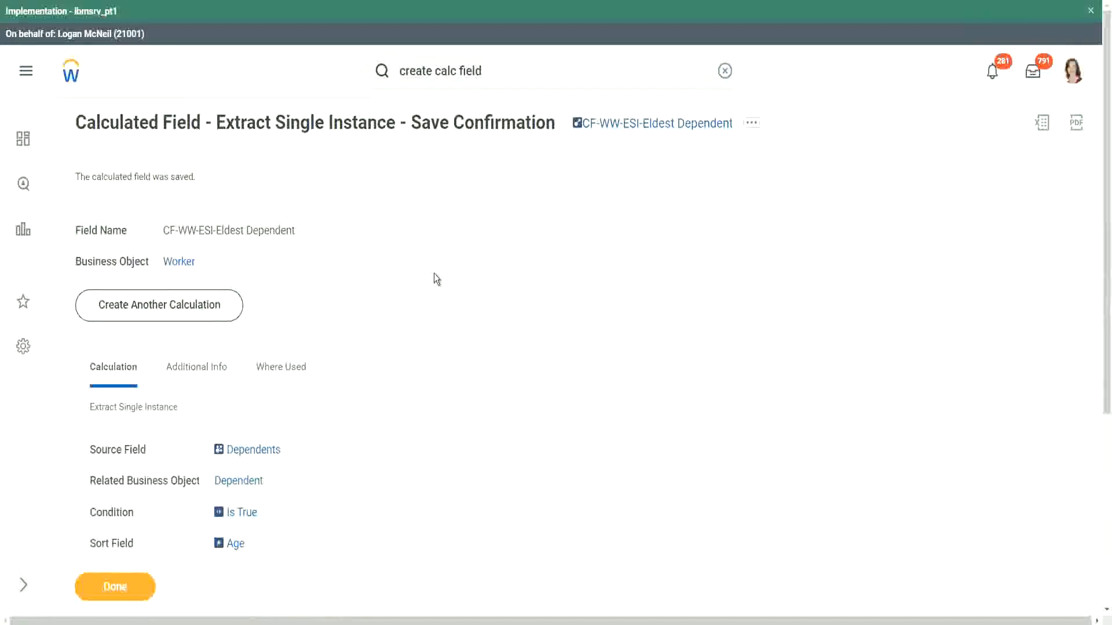
scroll(436, 278, down, 1)
scroll(437, 275, down, 1)
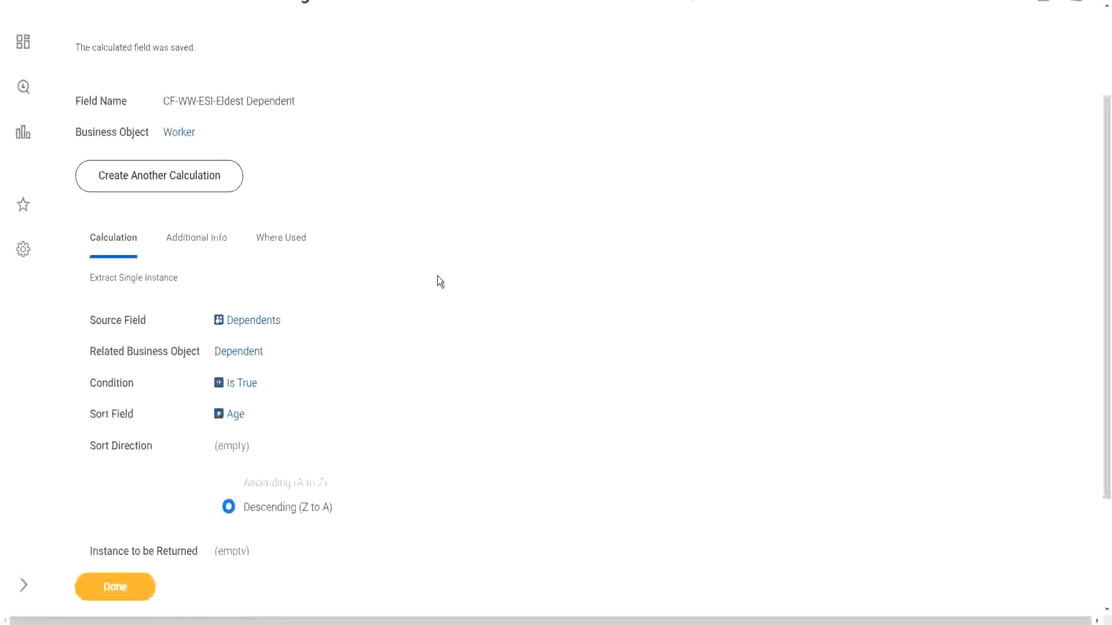
scroll(437, 275, up, 1)
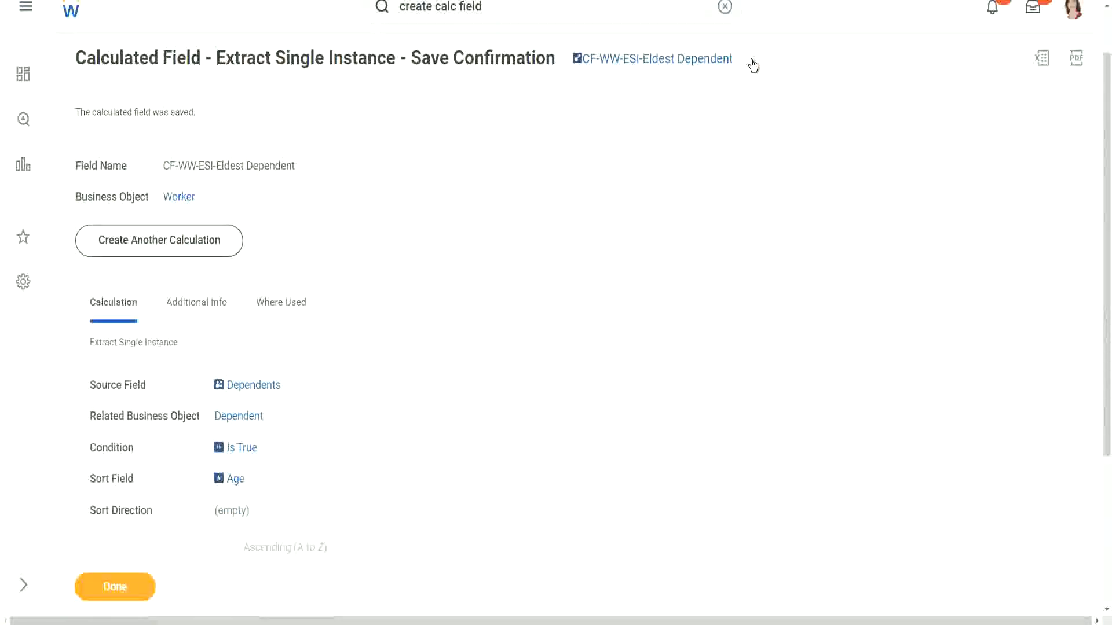
click(752, 62)
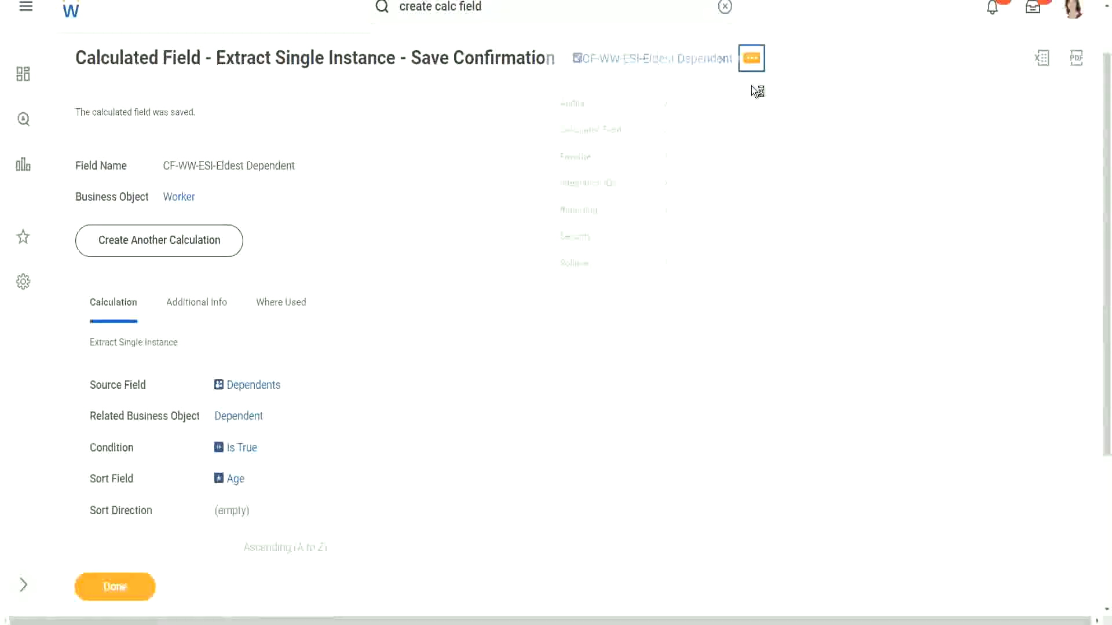
mouse_move(595, 137)
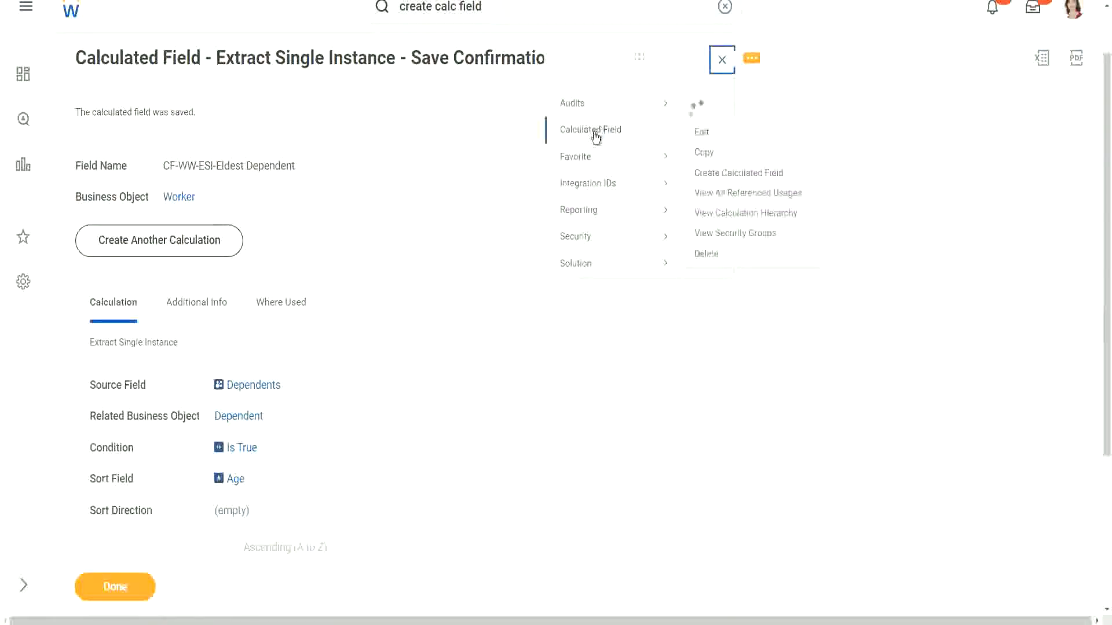
click(701, 134)
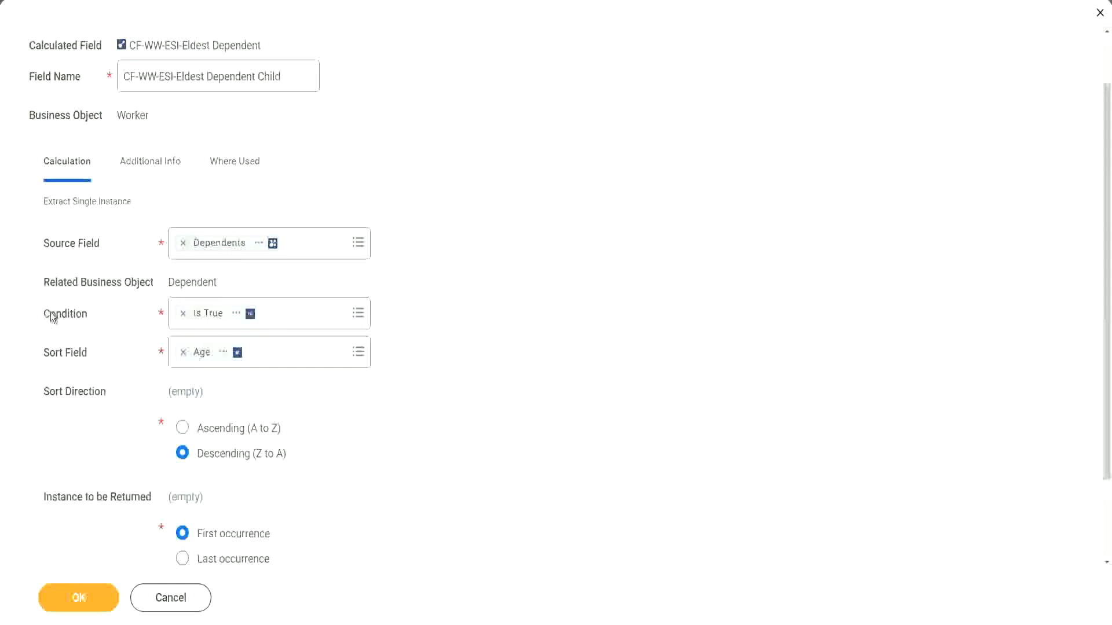
- Open the condition prompt to choose a different condition
click(101, 313)
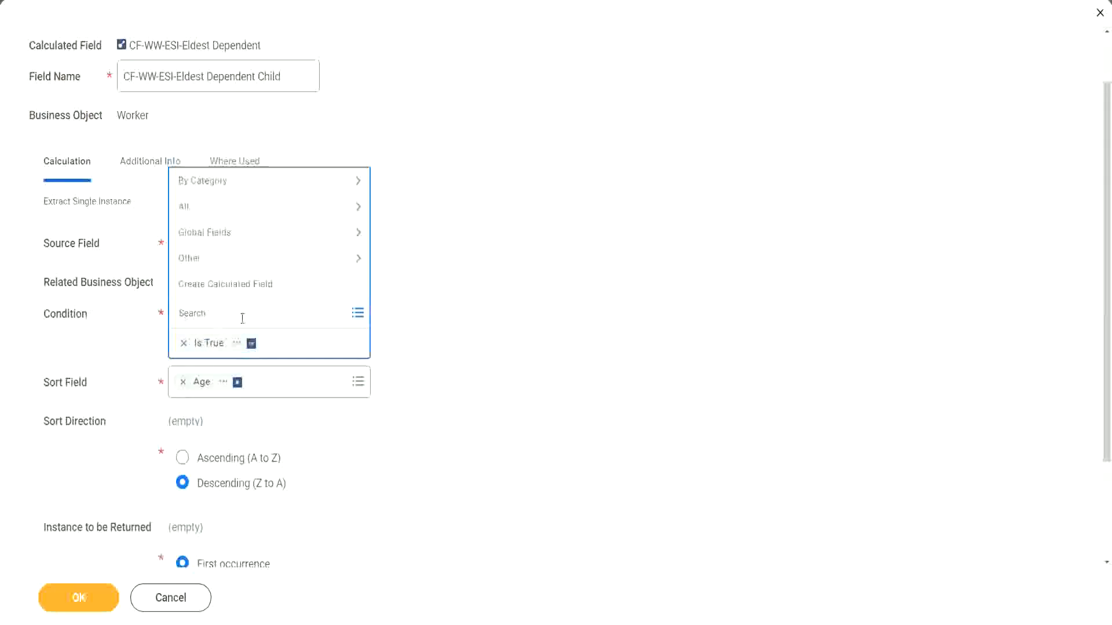